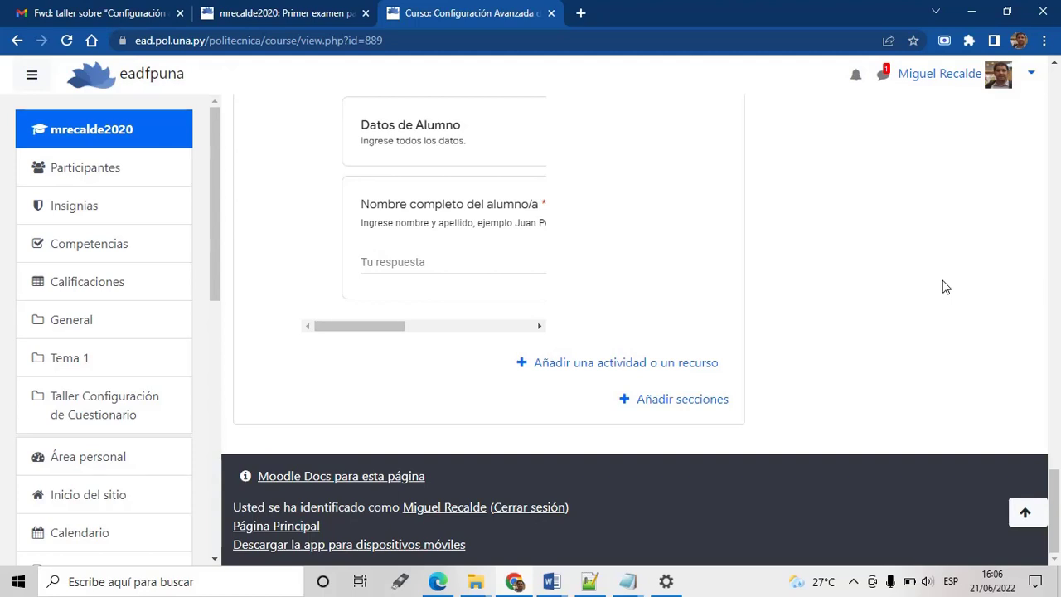
Step: Add a Cuestionario activity to the Taller Configuración de Cuestionario section and copy the title text "Primer examen parcial" from the existing exam page
{"action": "left_click", "coordinate": [674, 367]}
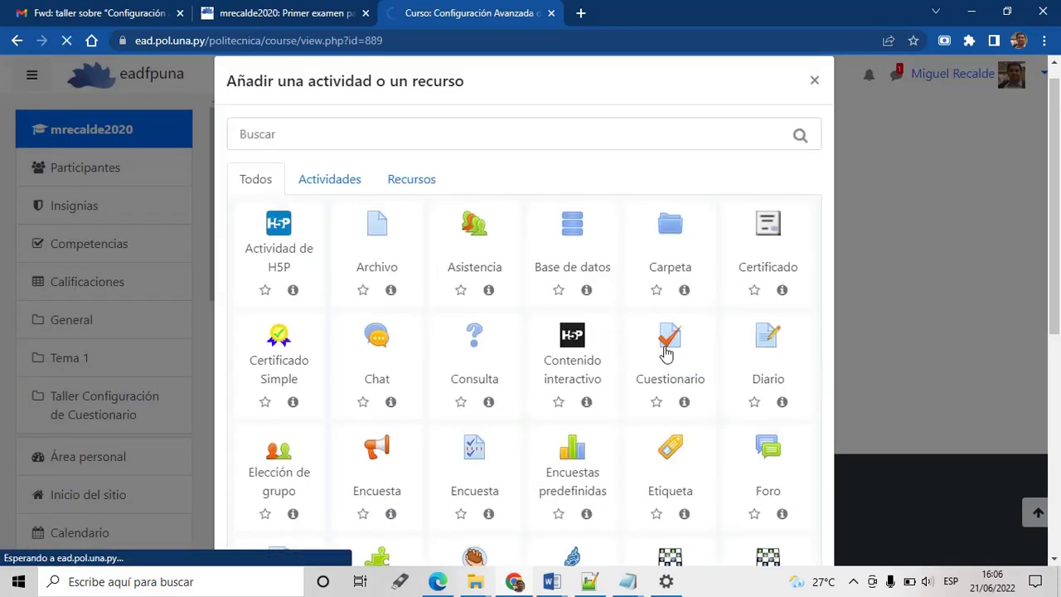
{"action": "left_click", "coordinate": [666, 353]}
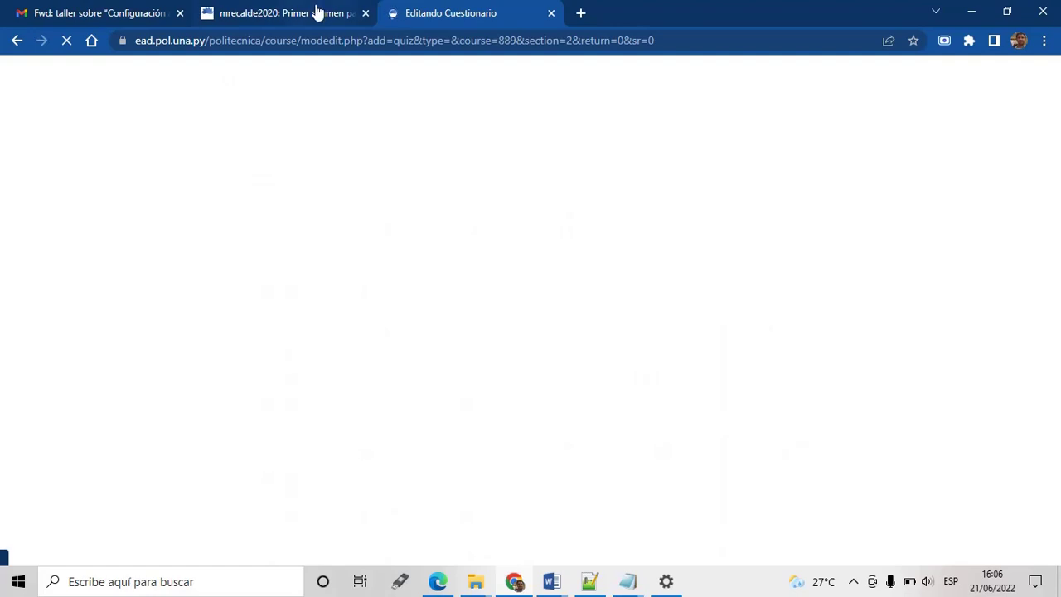
{"action": "left_click", "coordinate": [286, 10]}
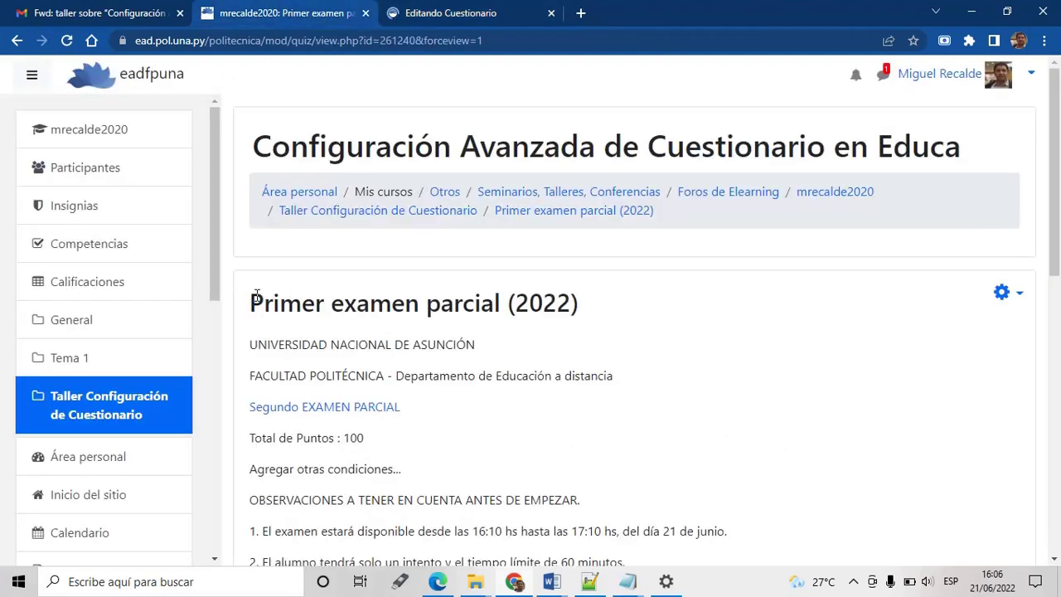
{"action": "left_click_drag", "start_coordinate": [251, 304], "coordinate": [502, 305]}
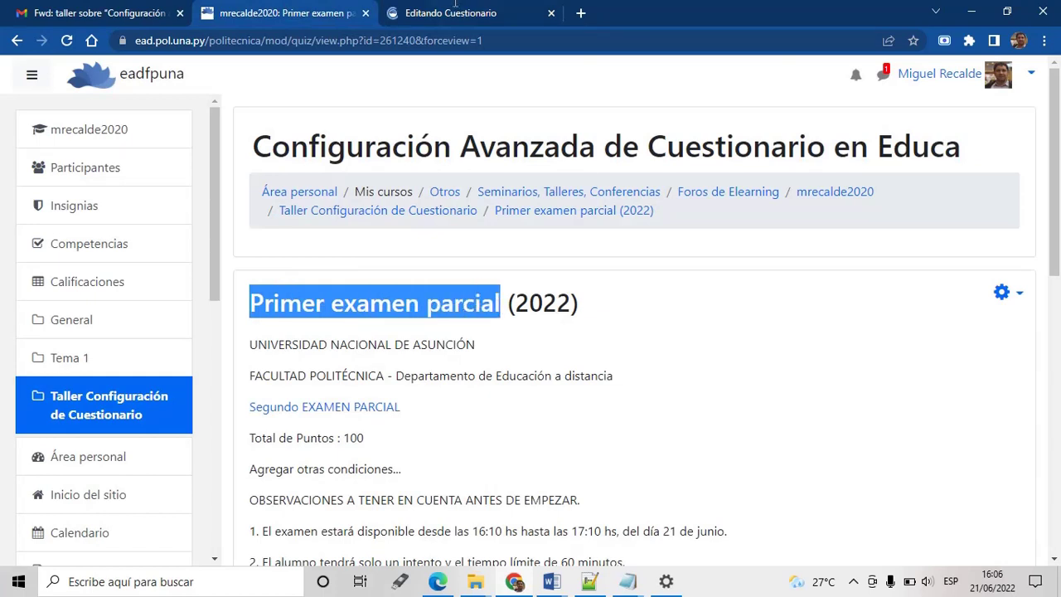
{"action": "left_click", "coordinate": [454, 7]}
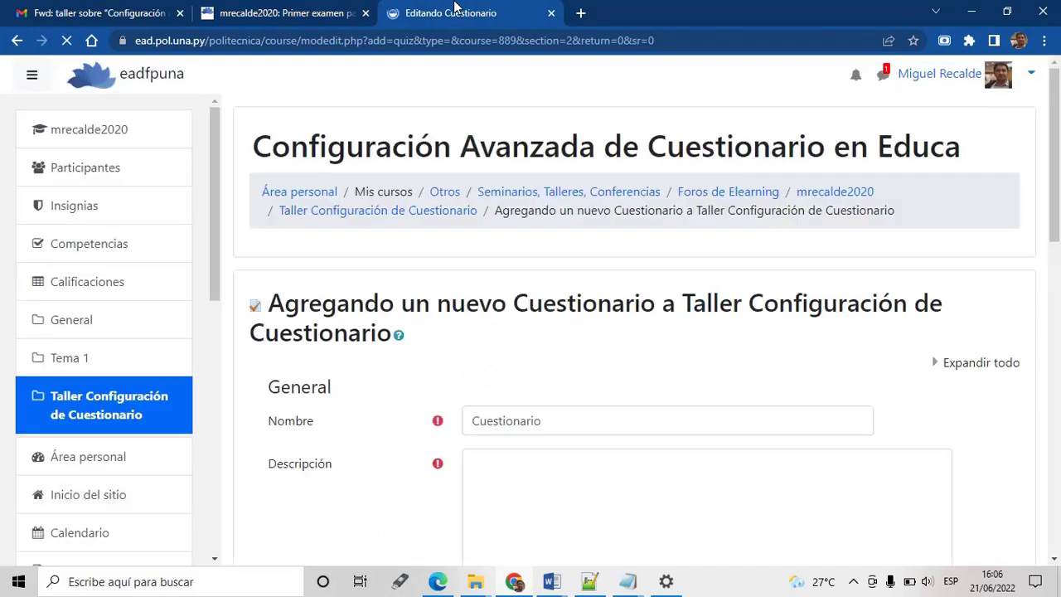
Step: Replace the default name of the new quiz with "Primer examen parcial"
{"action": "left_click", "coordinate": [542, 422]}
{"action": "key", "text": "BackSpace"}
{"action": "key", "text": "BackSpace"}
{"action": "key", "text": "BackSpace"}
{"action": "key", "text": "BackSpace"}
{"action": "key", "text": "BackSpace"}
{"action": "key", "text": "BackSpace"}
{"action": "key", "text": "BackSpace"}
{"action": "key", "text": "BackSpace"}
{"action": "key", "text": "BackSpace"}
{"action": "key", "text": "BackSpace"}
{"action": "key", "text": "BackSpace"}
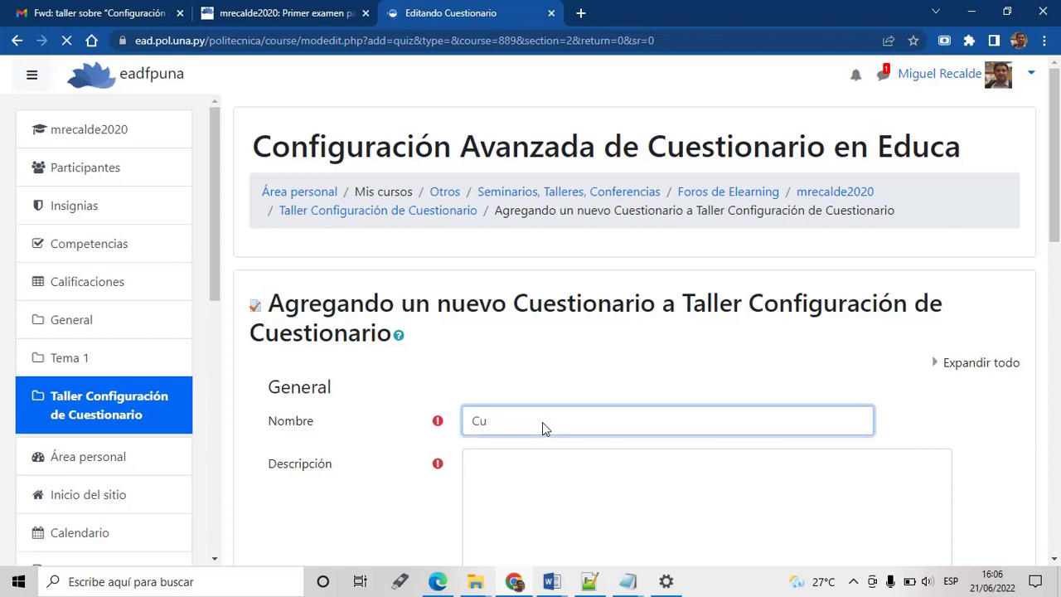
{"action": "type", "text": "Primer examen parcial"}
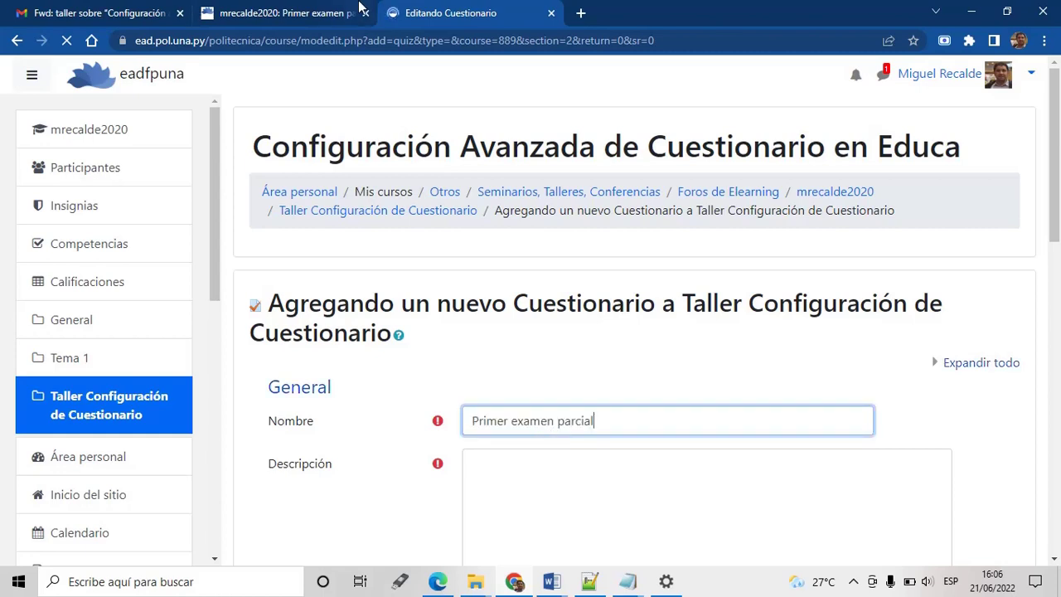
Step: Copy the full instructions text from the existing exam page into the new quiz's Descripción
{"action": "key", "text": "ctrl+Page_Up"}
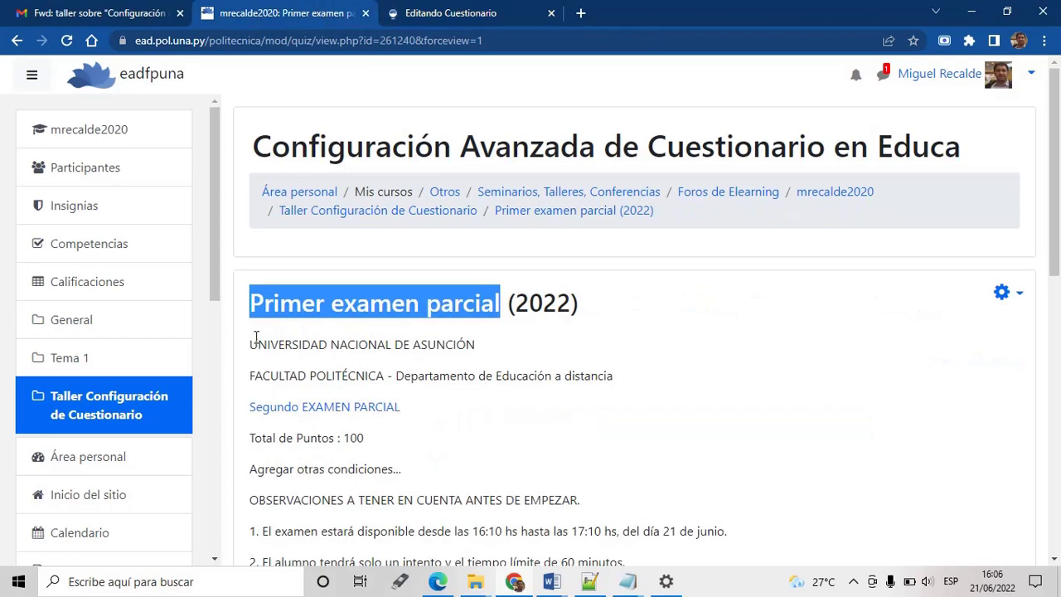
{"action": "left_click_drag", "start_coordinate": [252, 337], "coordinate": [939, 502]}
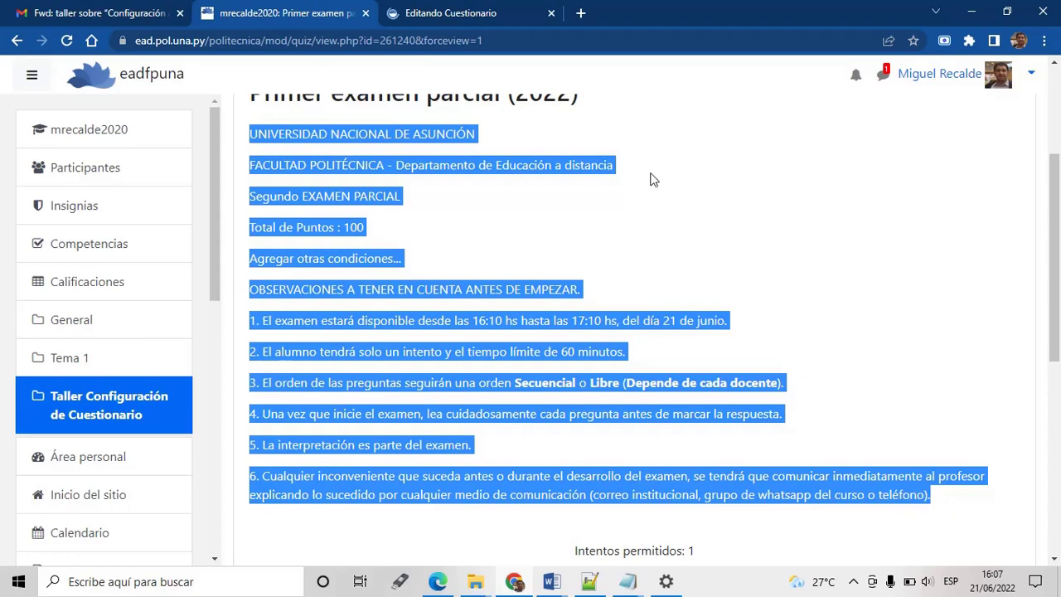
{"action": "left_click", "coordinate": [412, 12]}
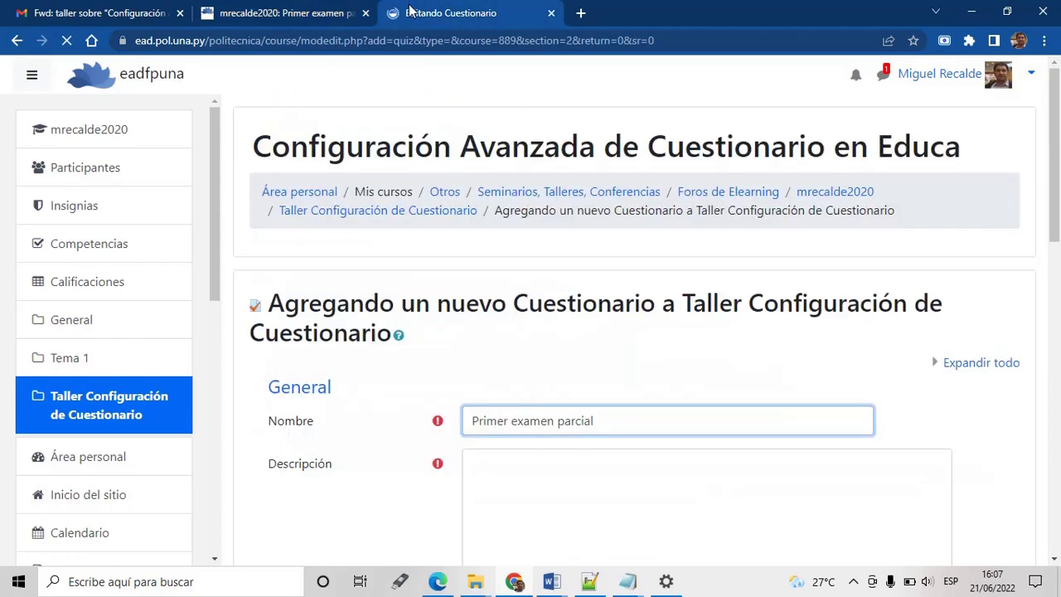
{"action": "left_click", "coordinate": [549, 526]}
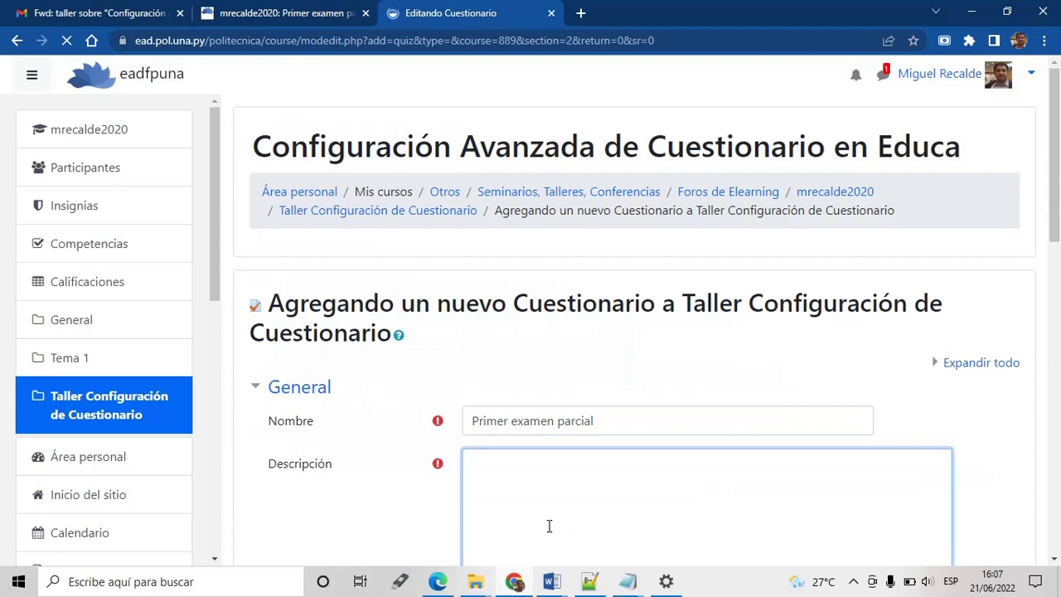
{"action": "scroll", "coordinate": [549, 526], "scroll_direction": "down", "scroll_amount": 4}
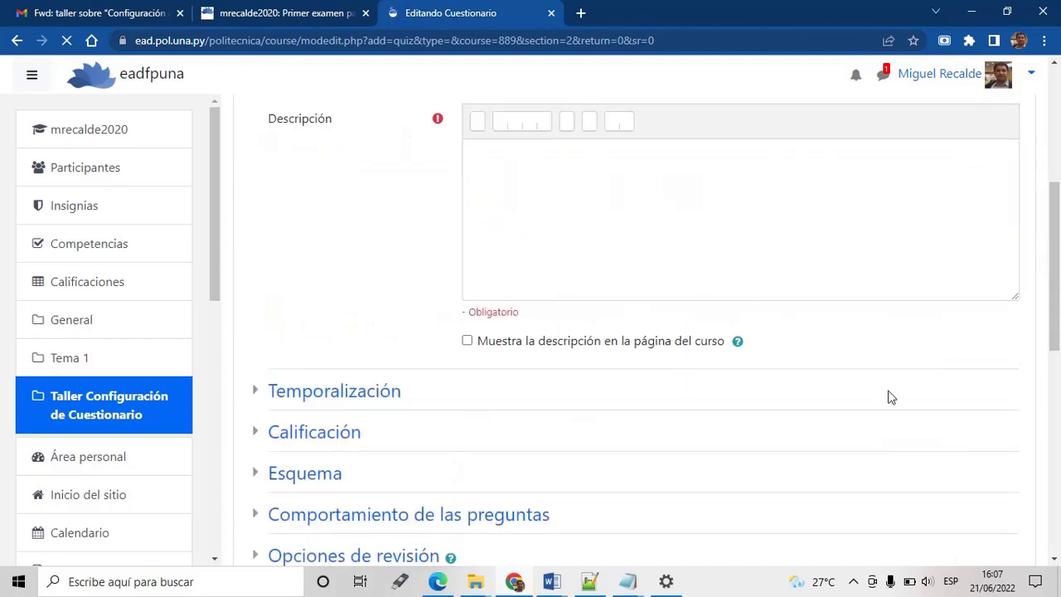
{"action": "scroll", "coordinate": [1056, 286], "scroll_direction": "up", "scroll_amount": 1}
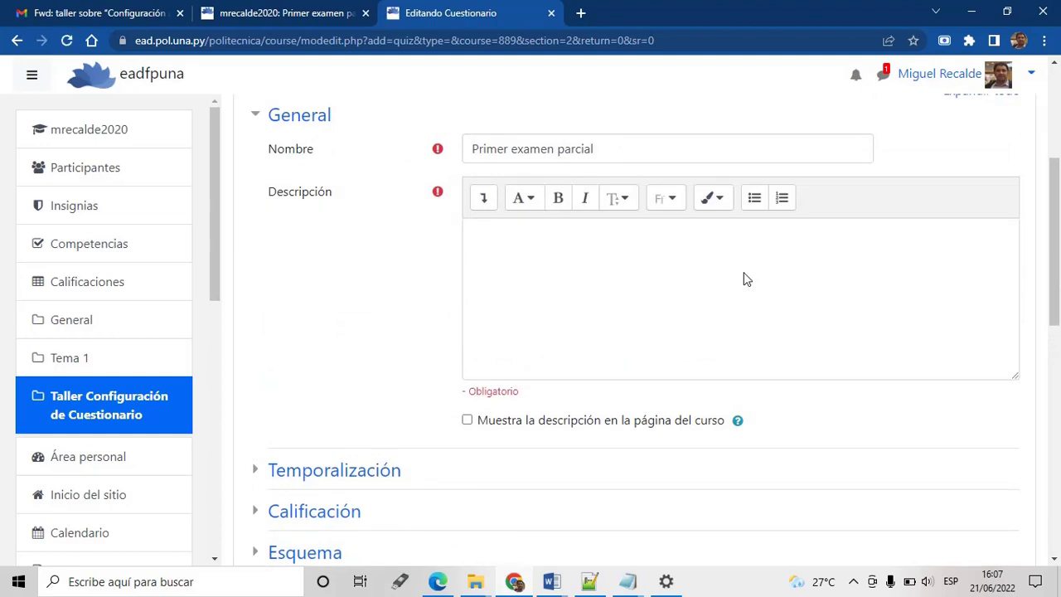
{"action": "left_click", "coordinate": [745, 274]}
{"action": "key", "text": "ctrl+v"}
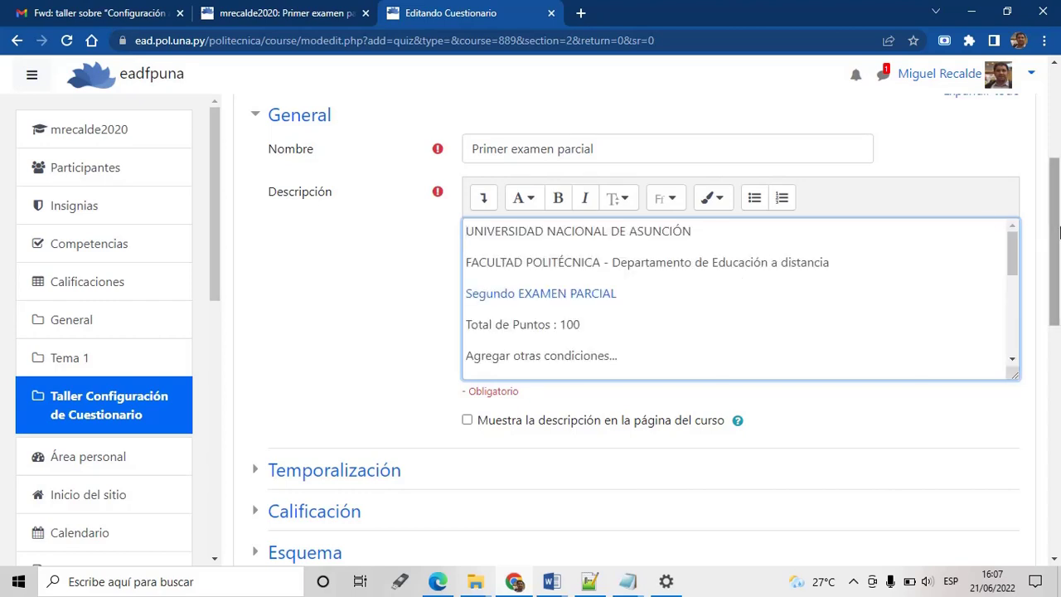
Step: Enable the opening date, closing date and time limit in the quiz's Temporalización settings
{"action": "left_click_drag", "start_coordinate": [1059, 239], "coordinate": [1003, 278]}
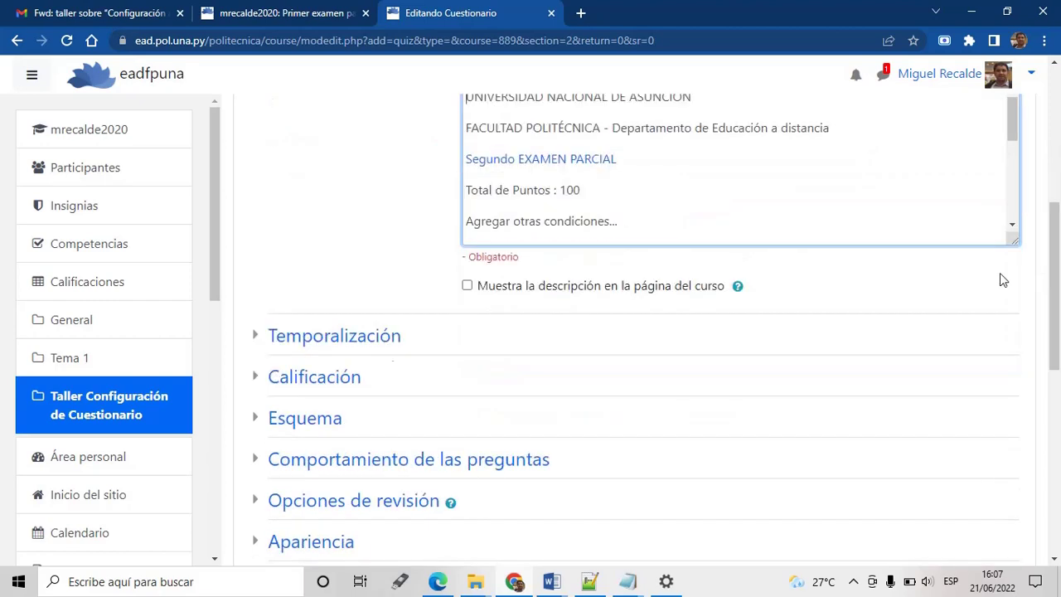
{"action": "left_click", "coordinate": [379, 338]}
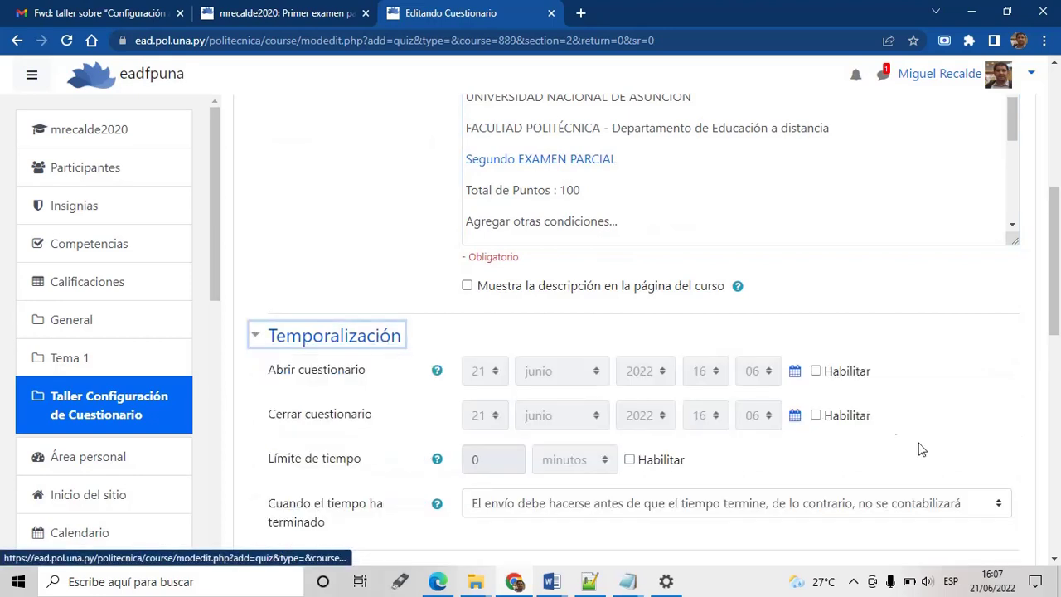
{"action": "left_click", "coordinate": [816, 371]}
{"action": "left_click", "coordinate": [816, 415]}
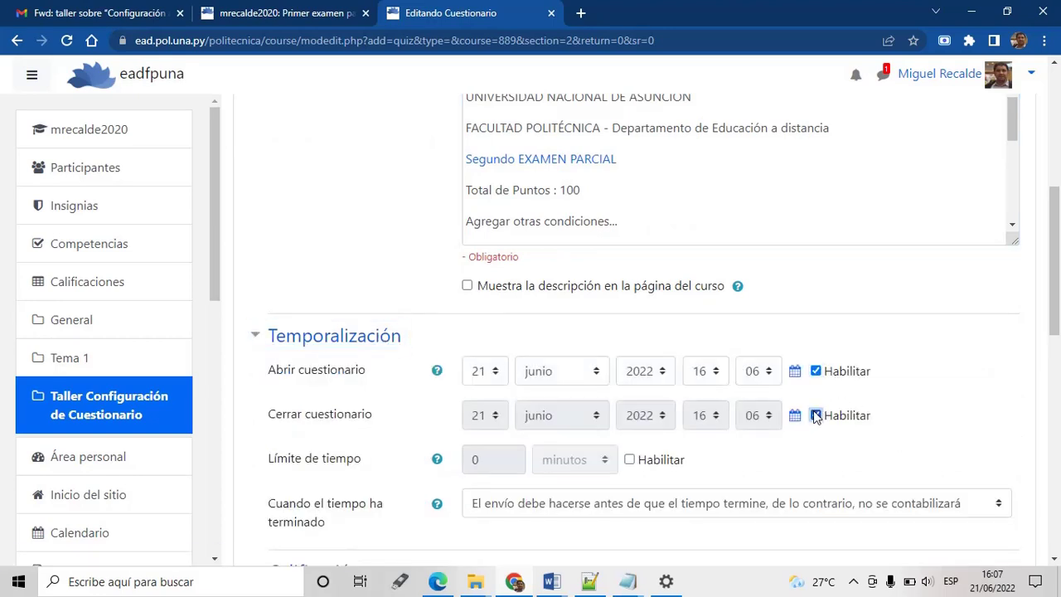
{"action": "left_click", "coordinate": [629, 460]}
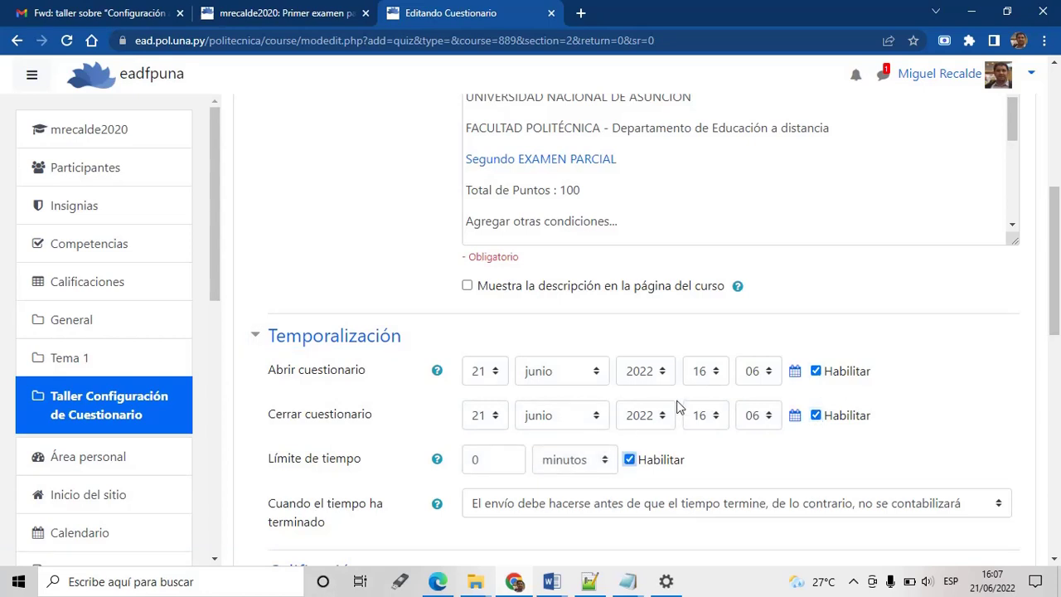
Step: Set the quiz to open at 16:10 and close at 17:10, keeping the date 21 junio 2022
{"action": "left_click", "coordinate": [722, 415]}
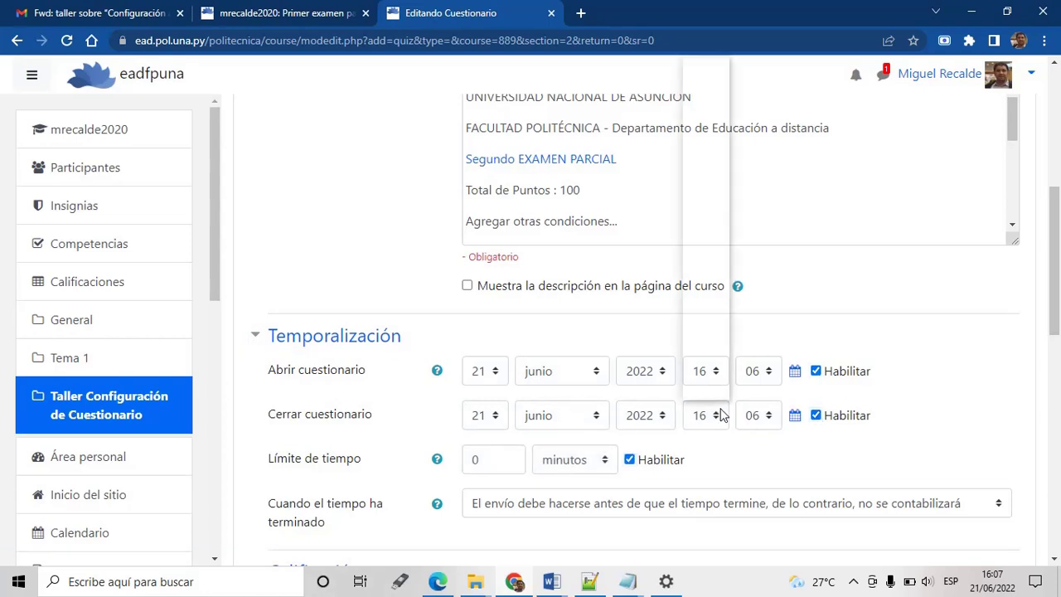
{"action": "left_click", "coordinate": [700, 357]}
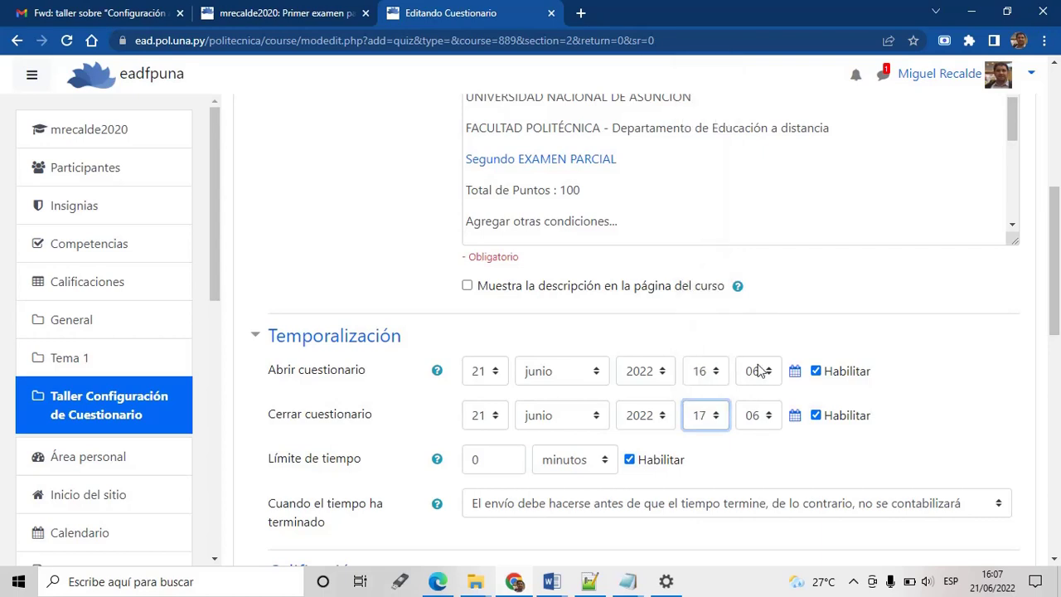
{"action": "left_click", "coordinate": [771, 371]}
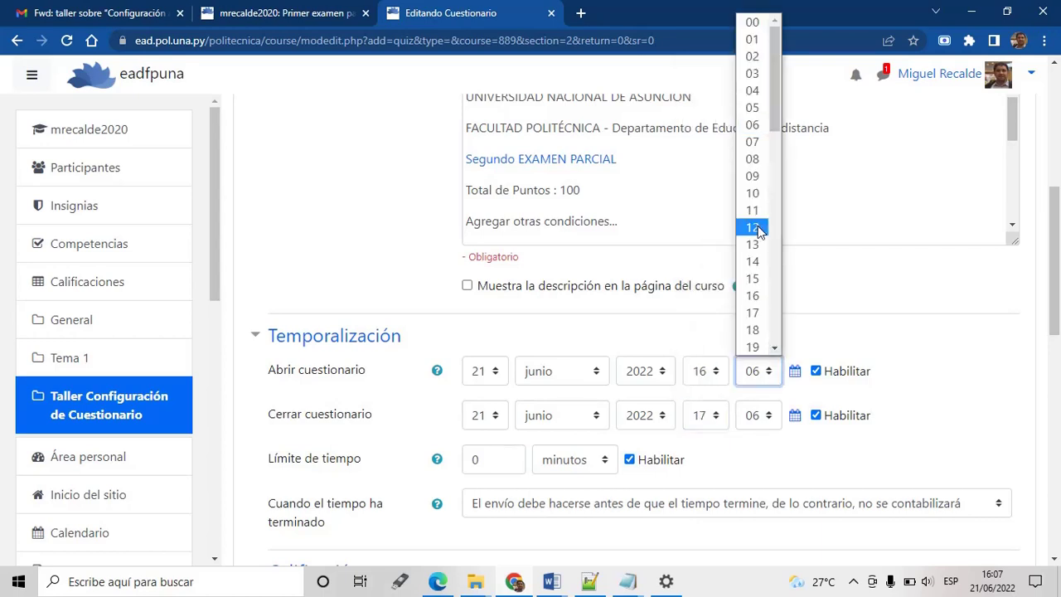
{"action": "left_click", "coordinate": [753, 199]}
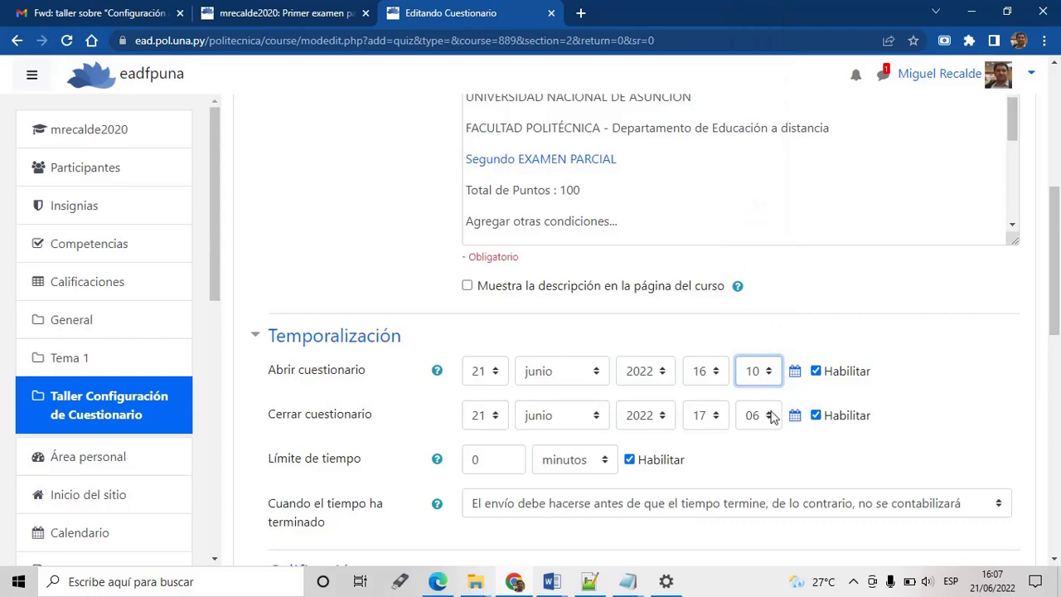
{"action": "left_click", "coordinate": [771, 416]}
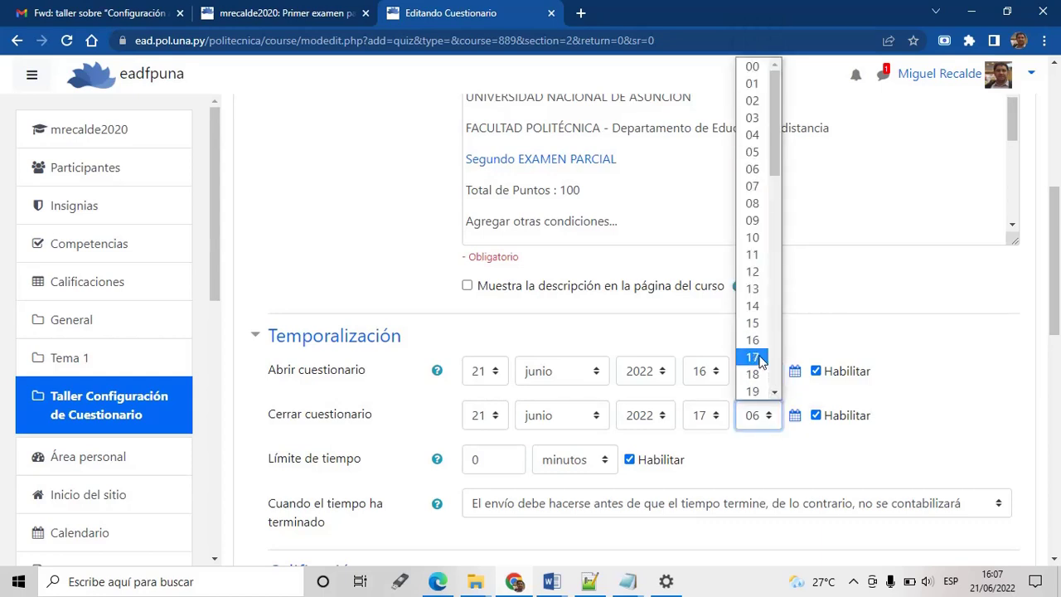
{"action": "left_click", "coordinate": [753, 238]}
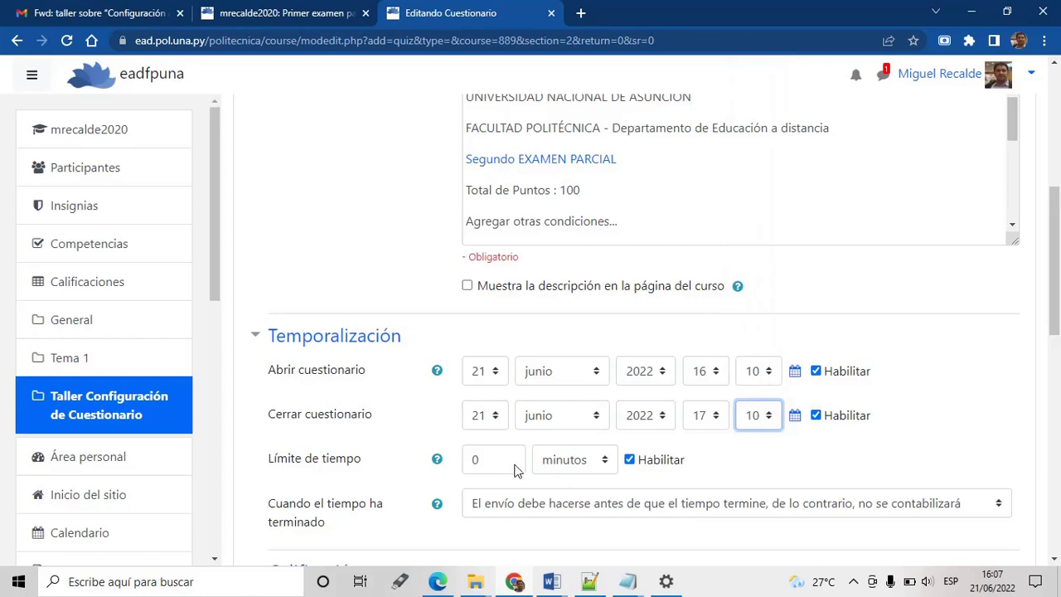
Step: Set the time limit to 30 minutes and choose "El envío se realiza automáticamente" for when time runs out
{"action": "left_click", "coordinate": [474, 461]}
{"action": "type", "text": "3"}
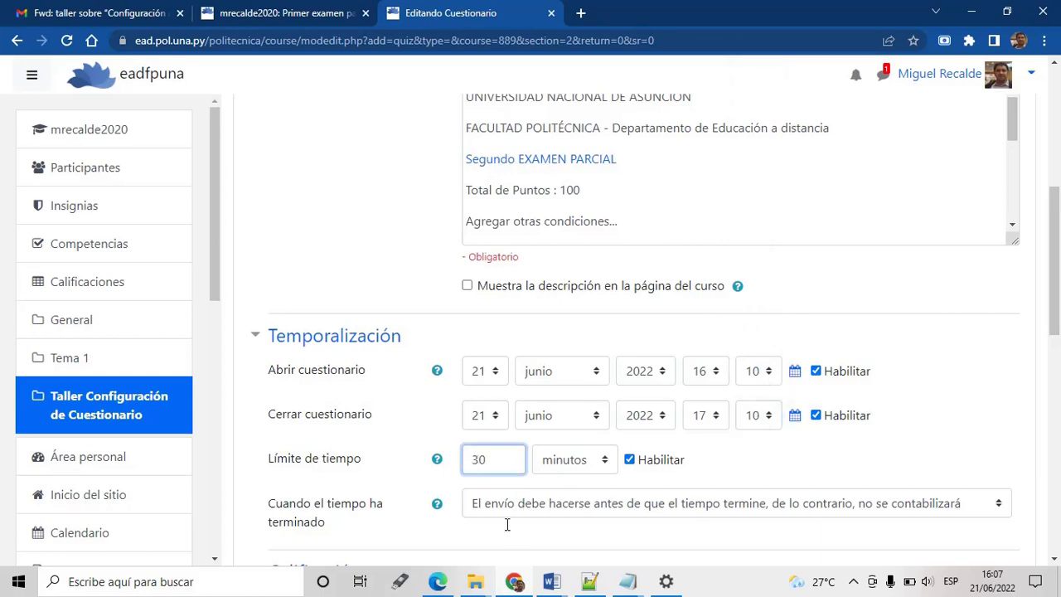
{"action": "left_click", "coordinate": [561, 514]}
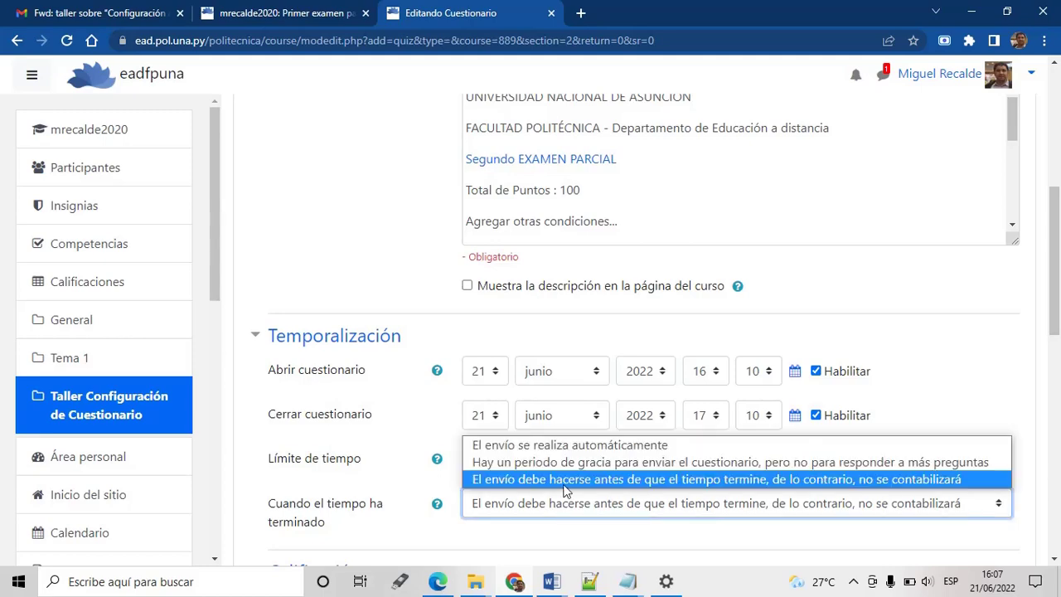
{"action": "left_click", "coordinate": [569, 451]}
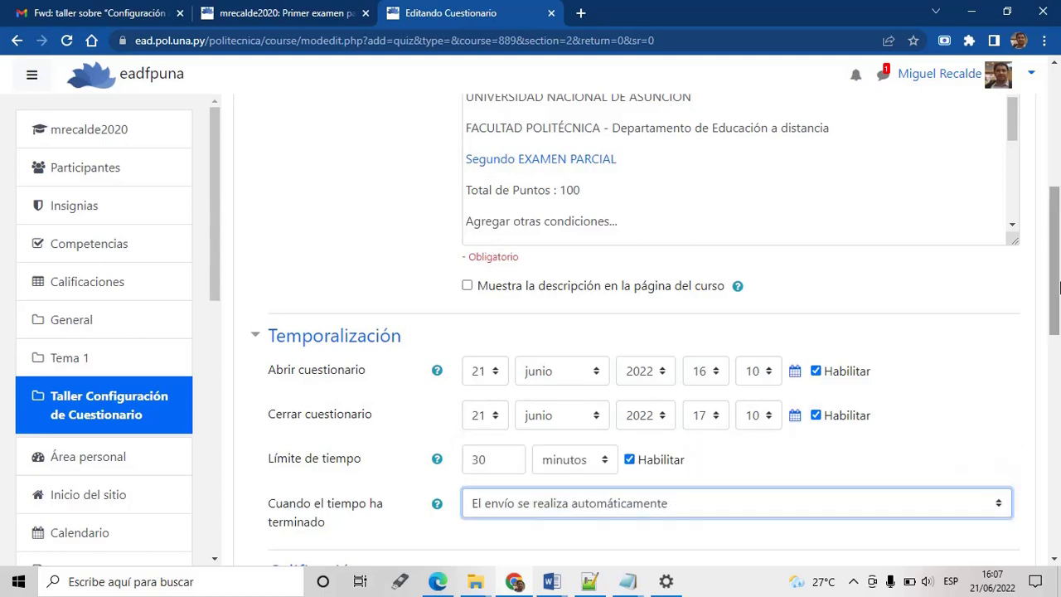
Step: In the Calificación settings, set the grade category to Parciales and the allowed attempts to 1
{"action": "scroll", "coordinate": [1058, 348], "scroll_direction": "down", "scroll_amount": 2}
{"action": "scroll", "coordinate": [1058, 348], "scroll_direction": "down", "scroll_amount": 1}
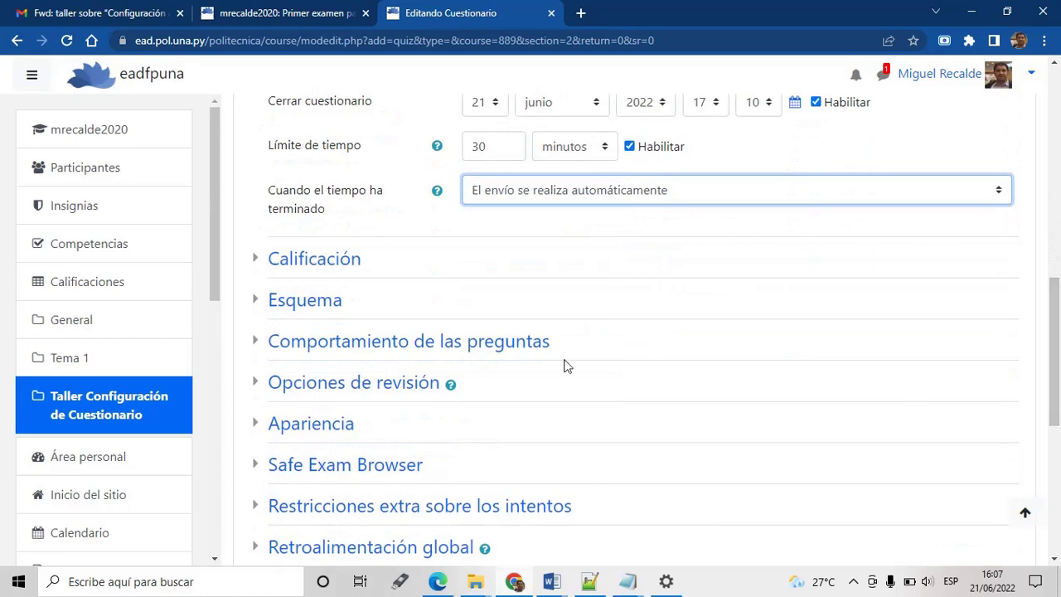
{"action": "left_click", "coordinate": [305, 275]}
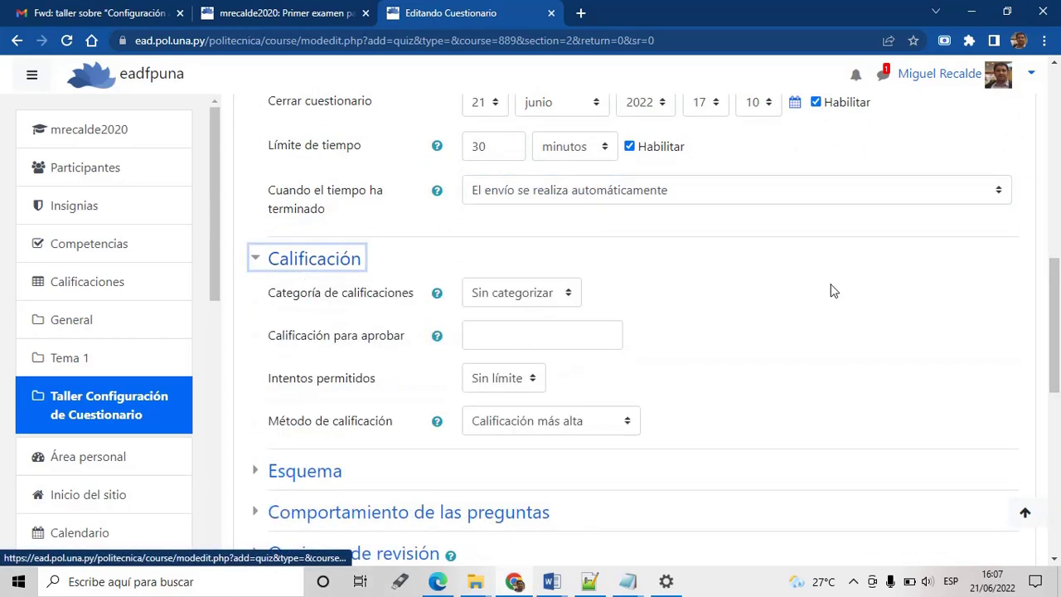
{"action": "left_click", "coordinate": [572, 293]}
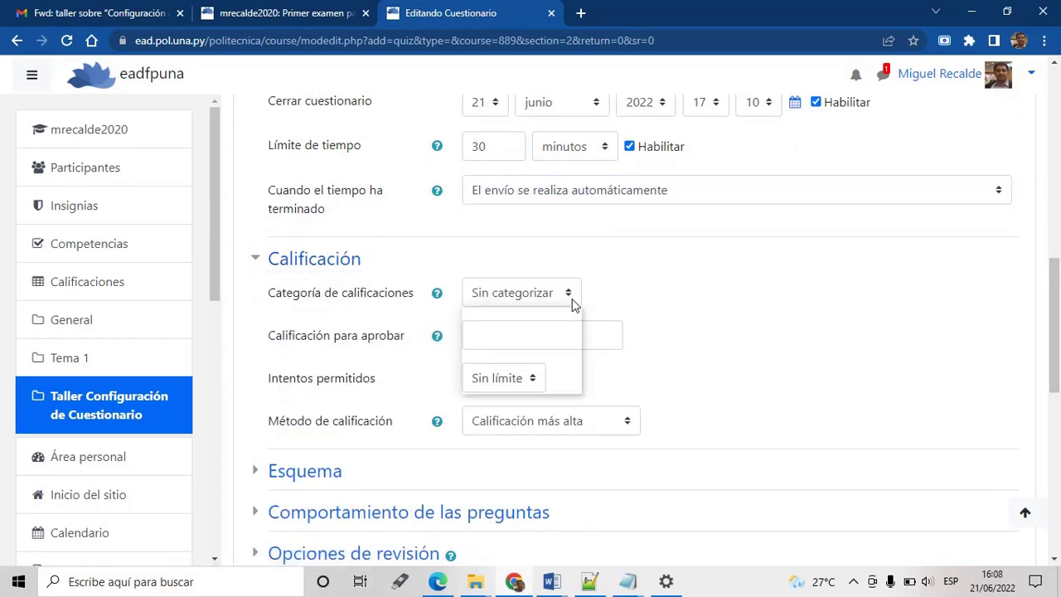
{"action": "left_click", "coordinate": [520, 368]}
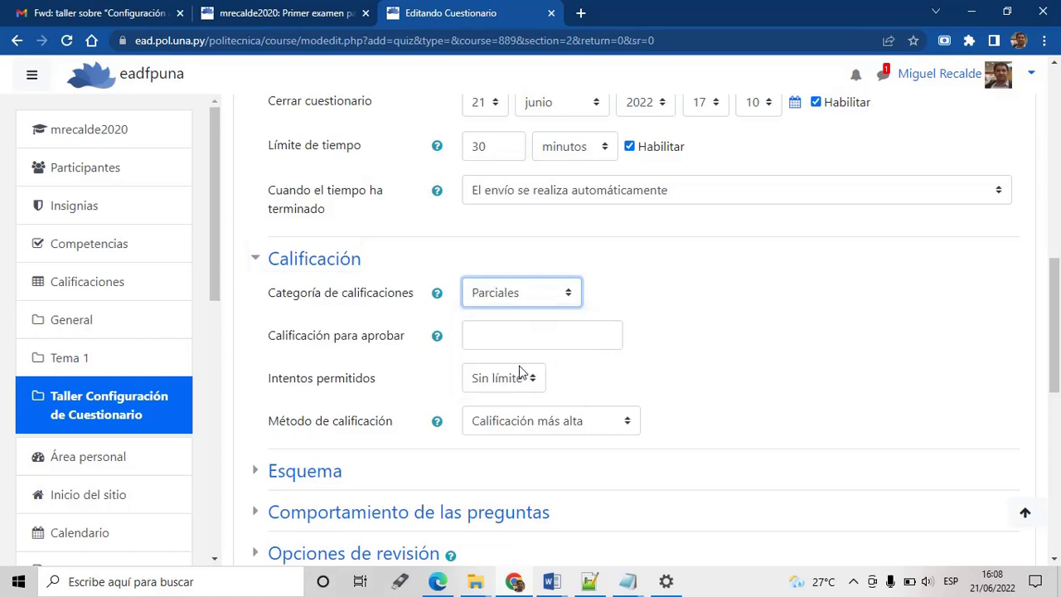
{"action": "scroll", "coordinate": [1054, 360], "scroll_direction": "down", "scroll_amount": 2}
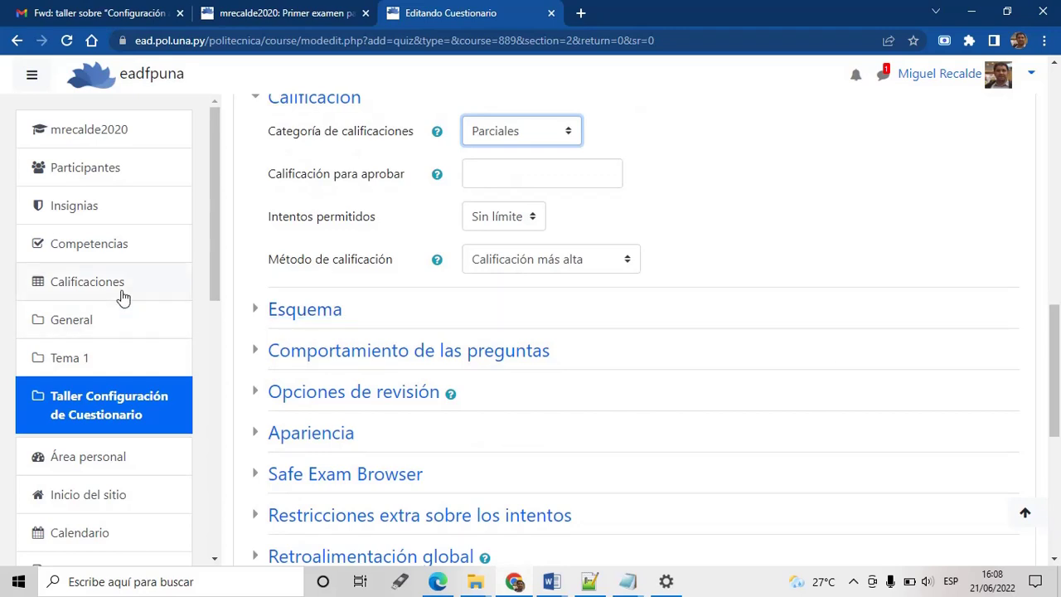
{"action": "left_click", "coordinate": [531, 221]}
{"action": "left_click", "coordinate": [514, 258]}
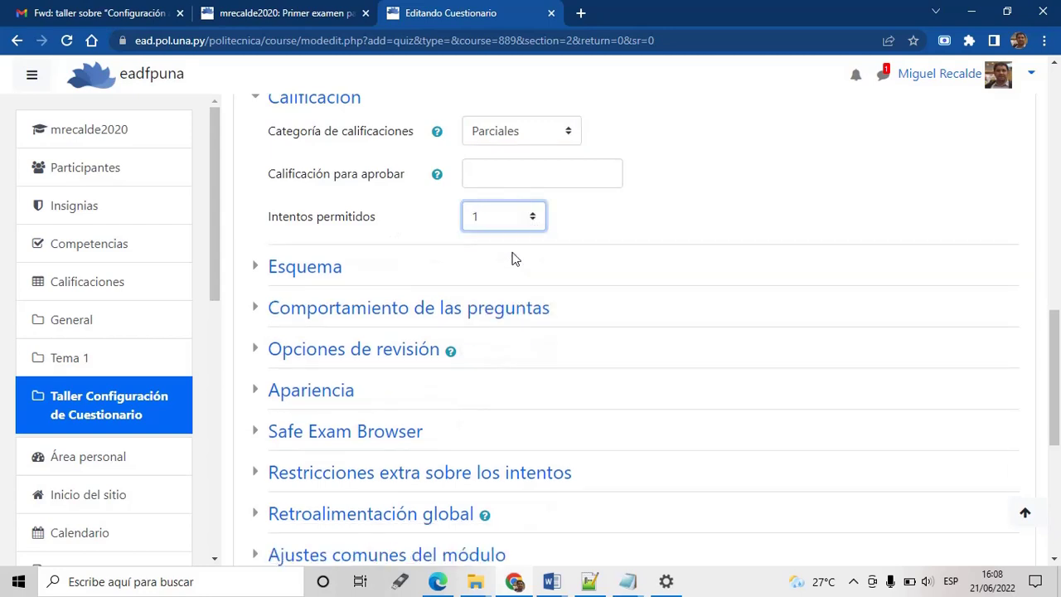
Step: In the Esquema settings, set Página nueva to "Cada 3 preguntas", and expand the Comportamiento de las preguntas section
{"action": "left_click", "coordinate": [284, 265]}
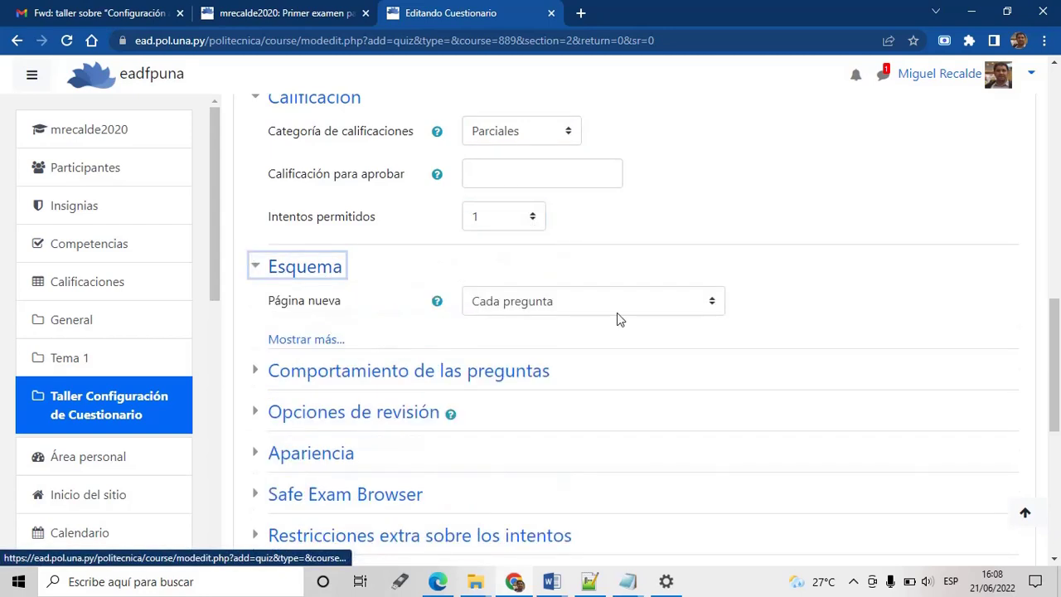
{"action": "left_click", "coordinate": [619, 313]}
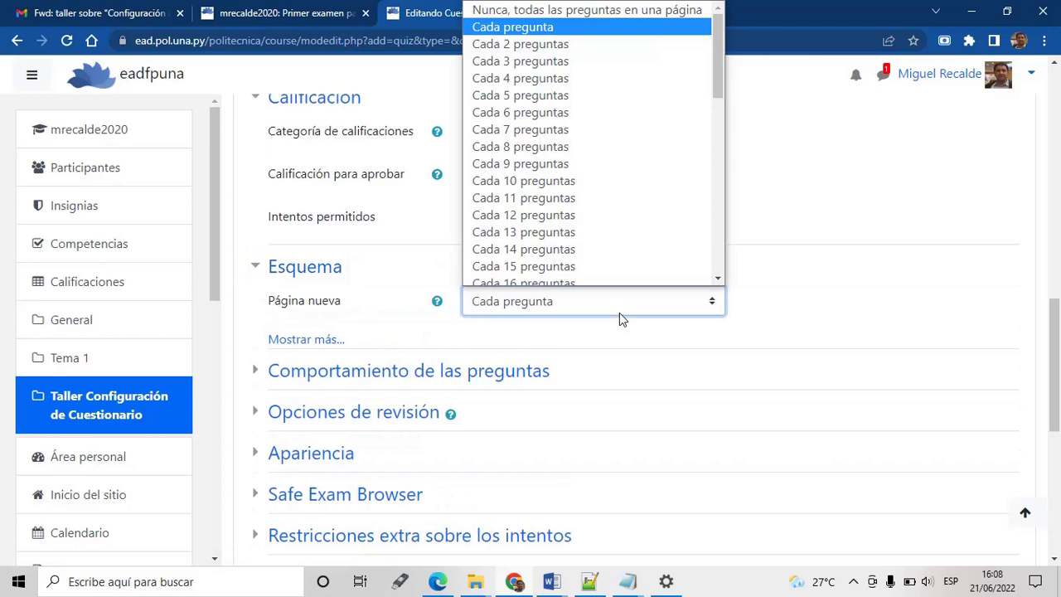
{"action": "left_click", "coordinate": [582, 62]}
{"action": "left_click", "coordinate": [427, 372]}
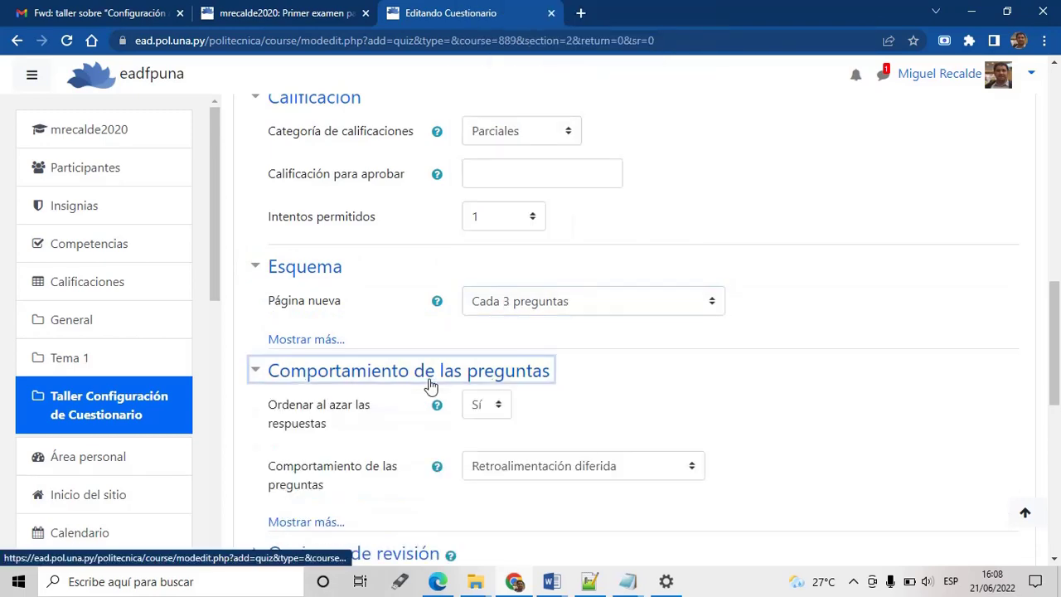
Step: In Opciones de revisión, clear El intento, Puntos and Retroalimentación global immediately after each attempt, and enable Puntos under "Más tarde, mientras el cuestionario está aún abierto"
{"action": "scroll", "coordinate": [813, 348], "scroll_direction": "down", "scroll_amount": 3}
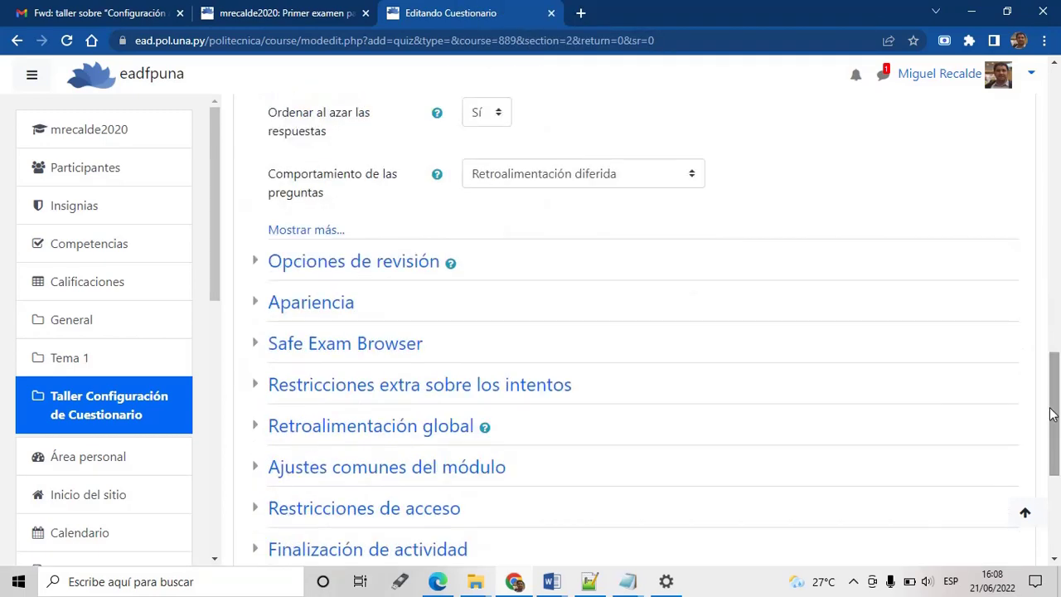
{"action": "left_click", "coordinate": [378, 266]}
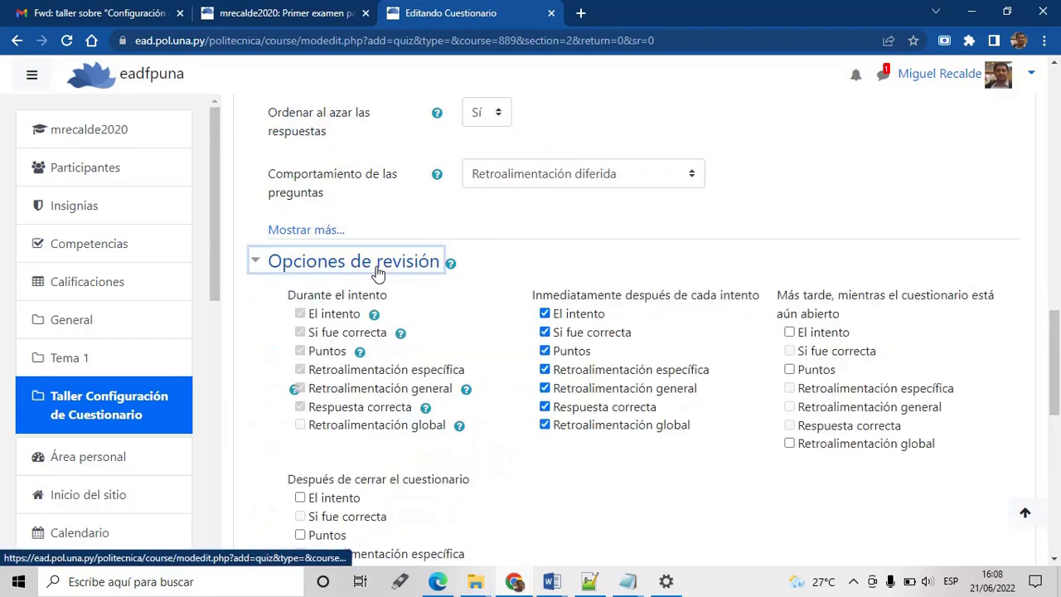
{"action": "left_click", "coordinate": [545, 313]}
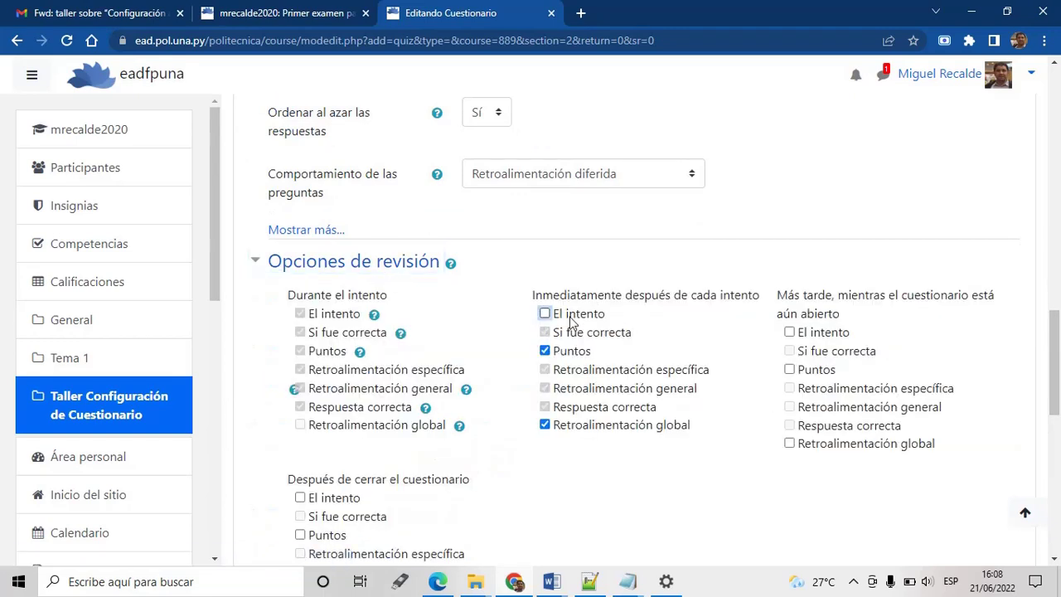
{"action": "left_click", "coordinate": [545, 351]}
{"action": "left_click", "coordinate": [545, 424]}
{"action": "scroll", "coordinate": [1056, 352], "scroll_direction": "down", "scroll_amount": 1}
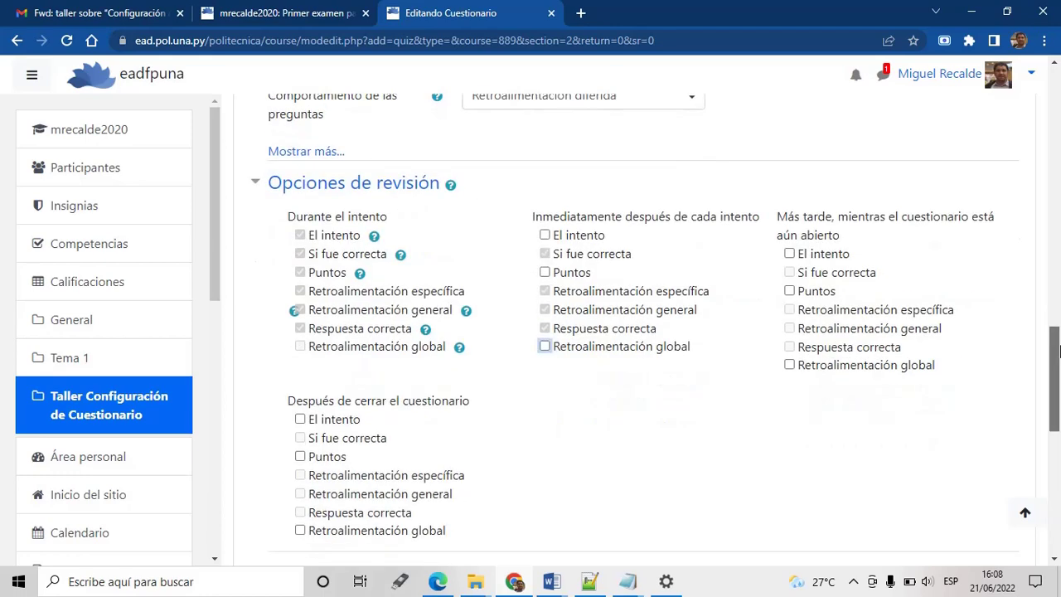
{"action": "left_click", "coordinate": [814, 299]}
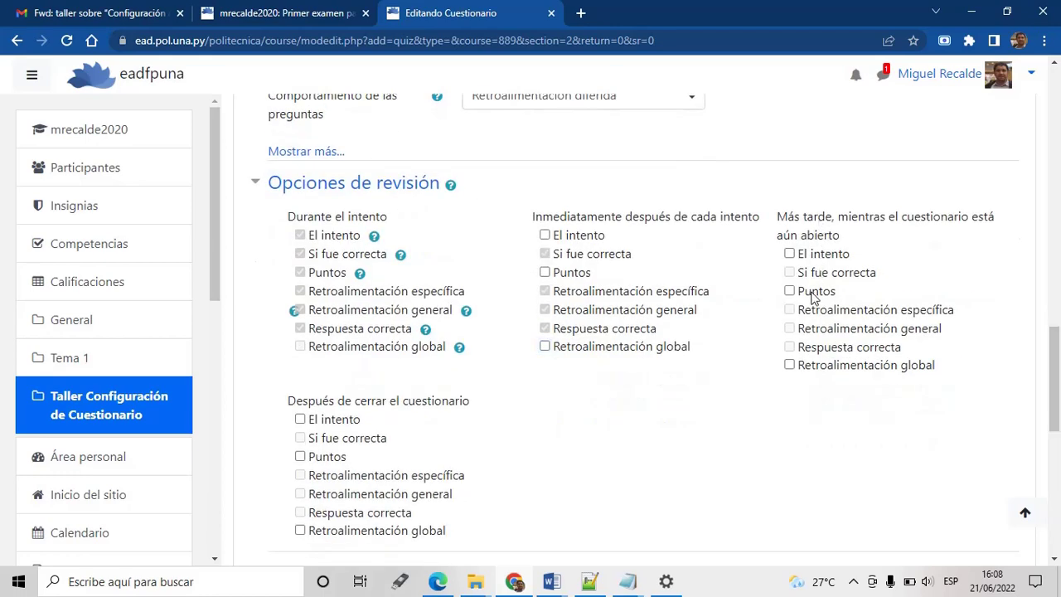
Step: Enable all seven review options under "Después de cerrar el cuestionario", from El intento to Retroalimentación global
{"action": "scroll", "coordinate": [814, 299], "scroll_direction": "down", "scroll_amount": 1}
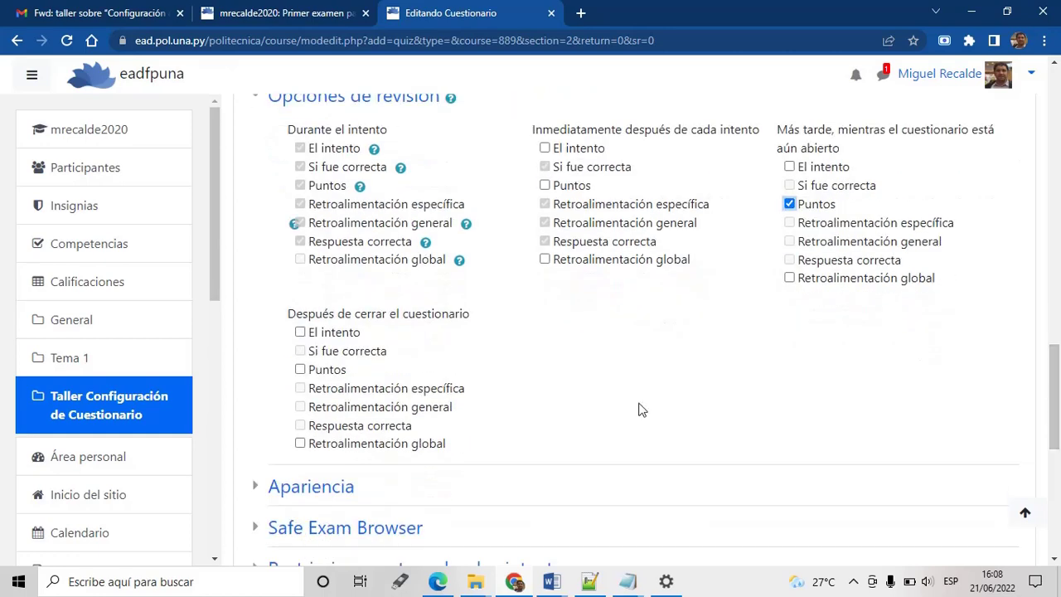
{"action": "left_click", "coordinate": [300, 331]}
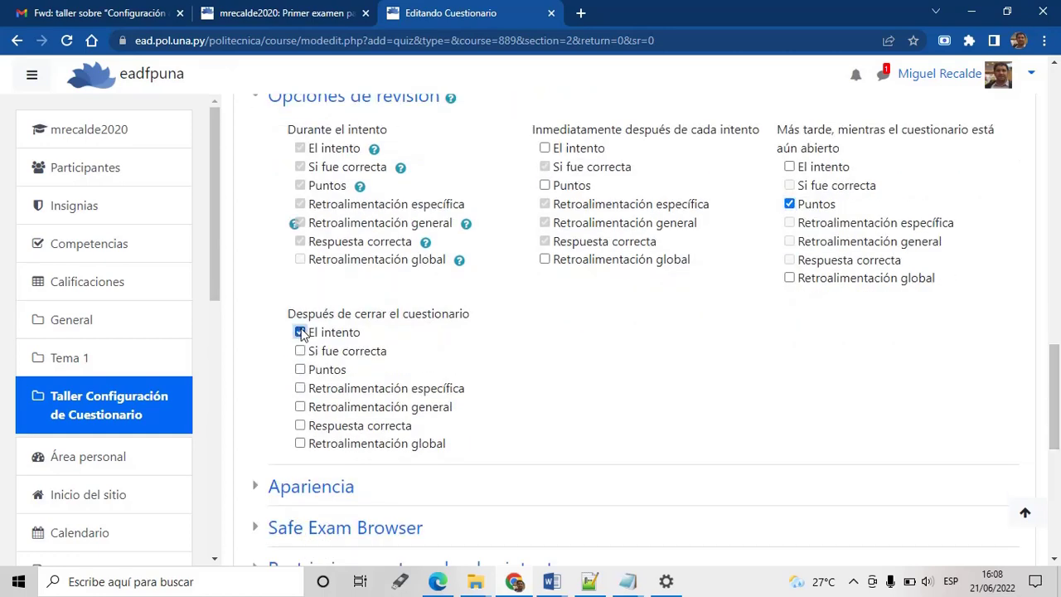
{"action": "left_click", "coordinate": [300, 351]}
{"action": "left_click", "coordinate": [300, 369]}
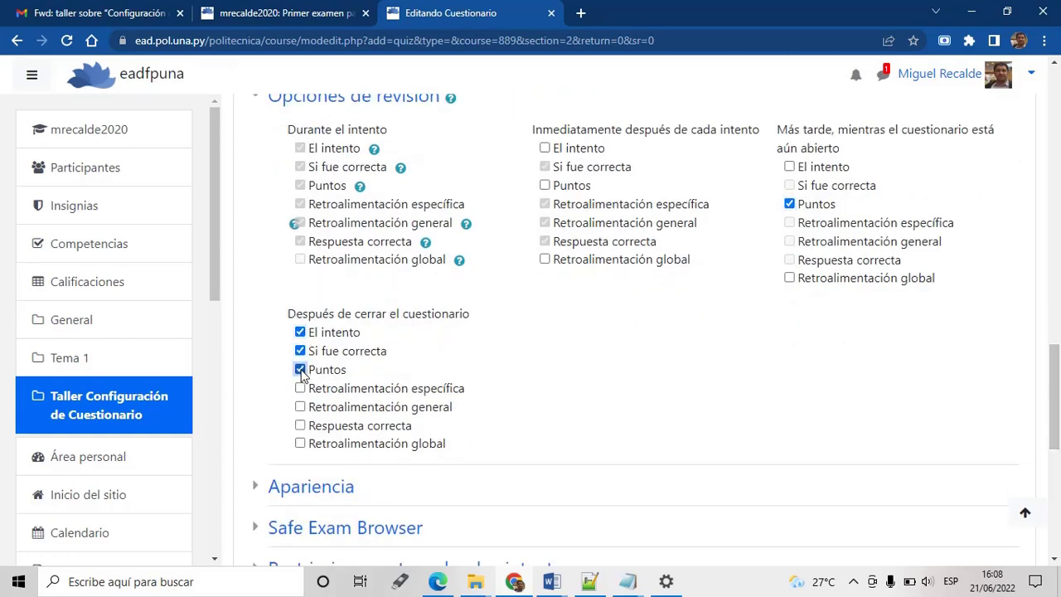
{"action": "left_click", "coordinate": [301, 389]}
{"action": "left_click", "coordinate": [300, 406]}
{"action": "left_click", "coordinate": [300, 426]}
{"action": "left_click", "coordinate": [300, 444]}
Step: In the Apariencia settings, set the number of decimals in the grades to 0
{"action": "left_click", "coordinate": [311, 487]}
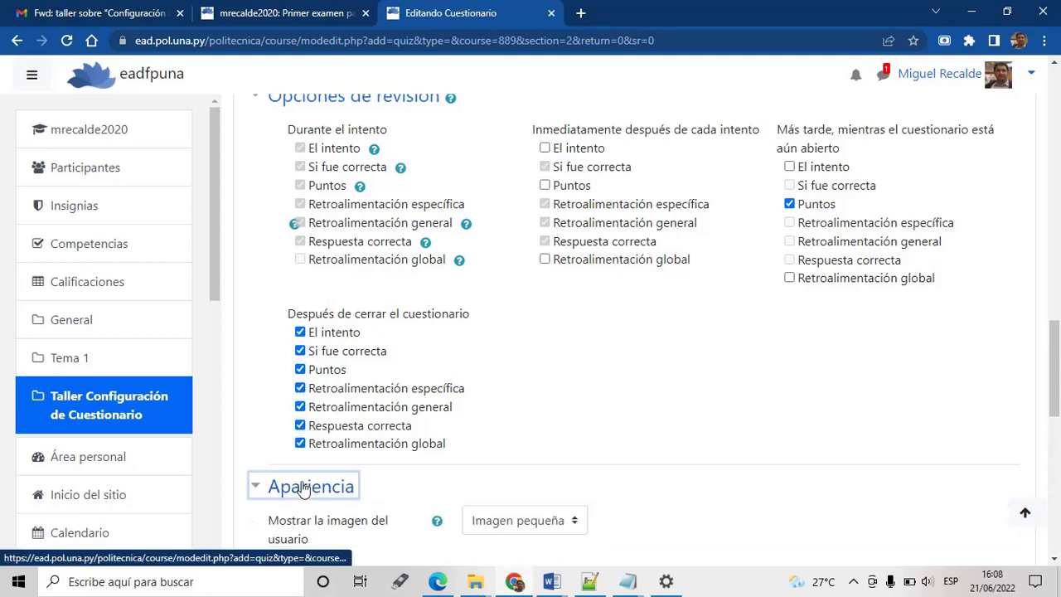
{"action": "scroll", "coordinate": [1053, 426], "scroll_direction": "down", "scroll_amount": 3}
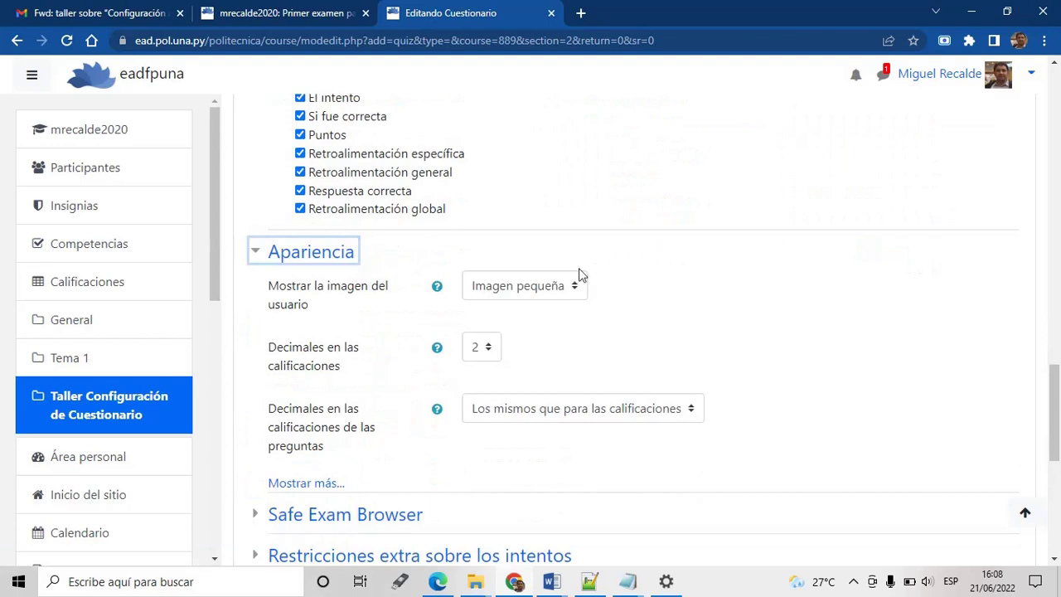
{"action": "left_click", "coordinate": [485, 346]}
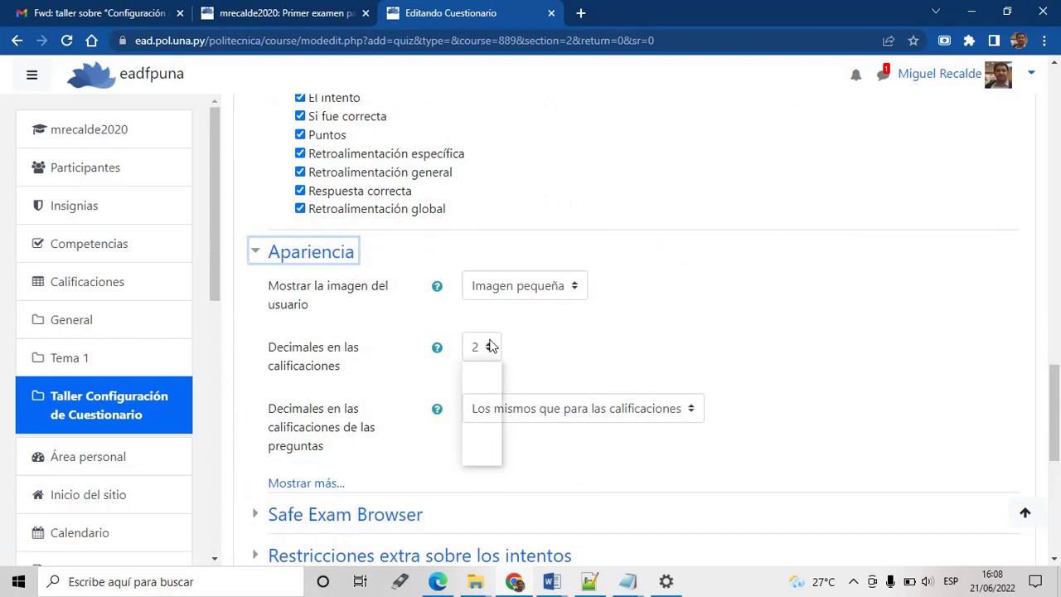
{"action": "left_click", "coordinate": [477, 370]}
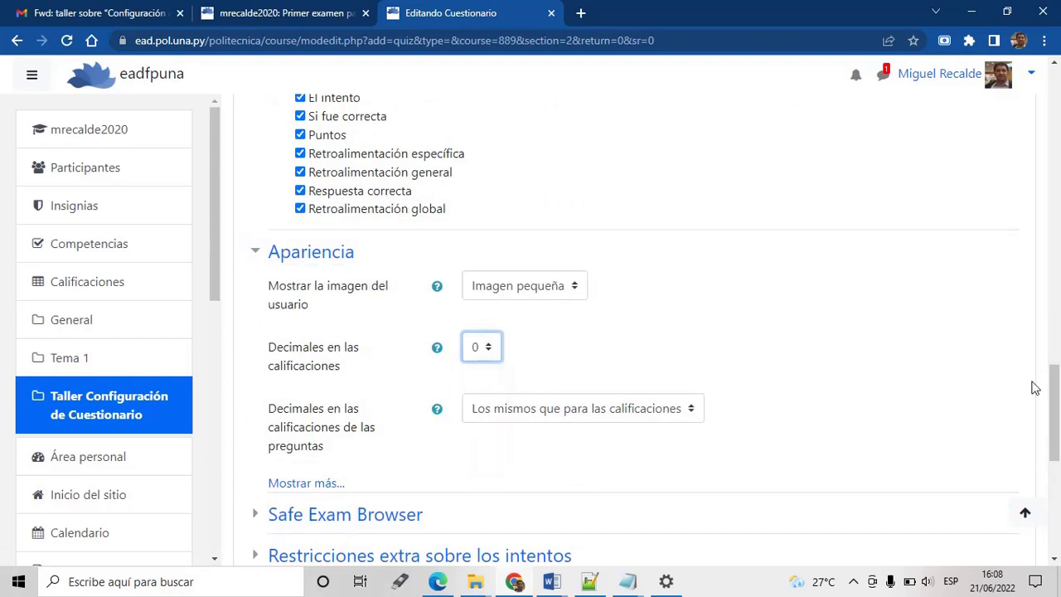
Step: In the Safe Exam Browser settings, require its use with the option "Sí - Configurar manualmente"
{"action": "scroll", "coordinate": [1058, 401], "scroll_direction": "down", "scroll_amount": 1}
{"action": "scroll", "coordinate": [1058, 402], "scroll_direction": "down", "scroll_amount": 2}
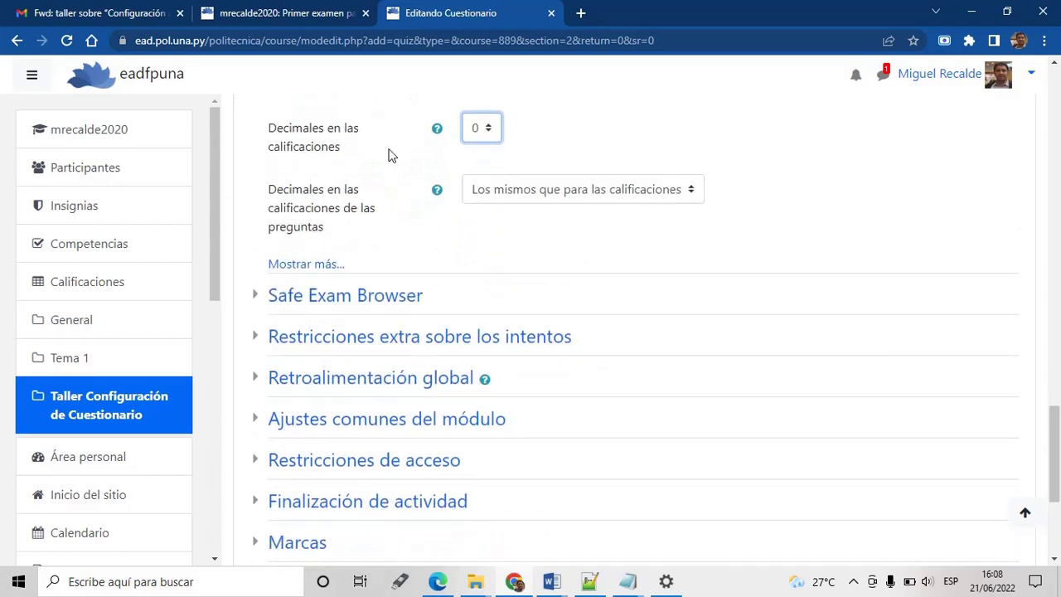
{"action": "left_click", "coordinate": [315, 301]}
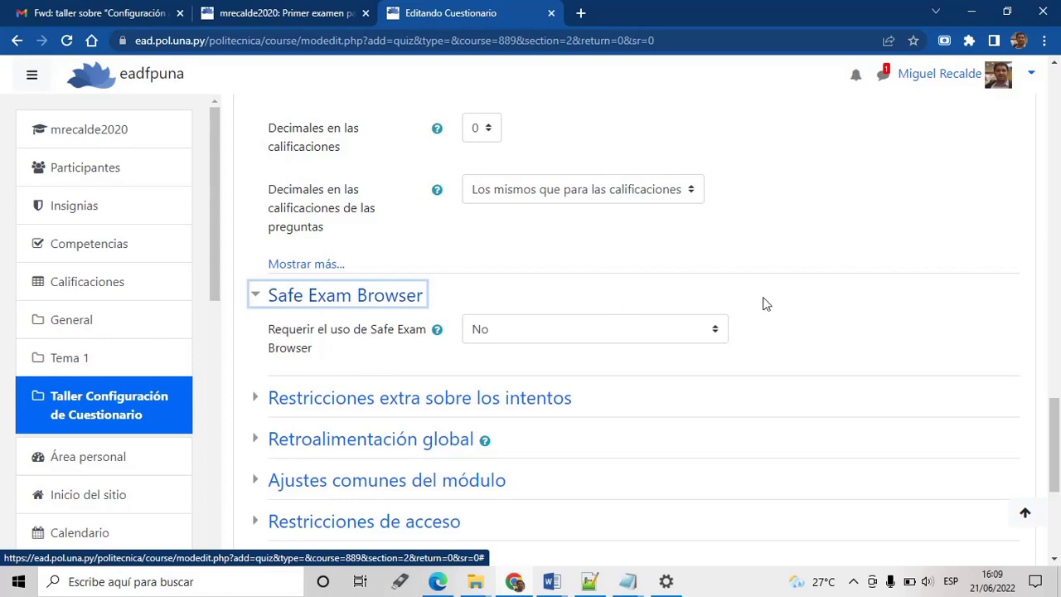
{"action": "left_click_drag", "start_coordinate": [1055, 412], "coordinate": [1055, 424]}
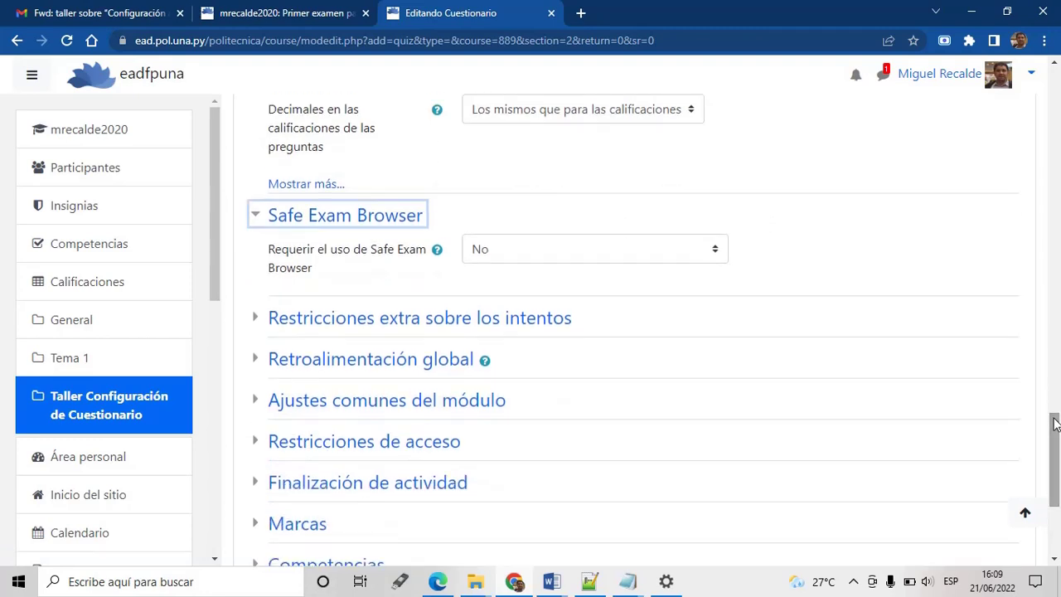
{"action": "left_click", "coordinate": [716, 251]}
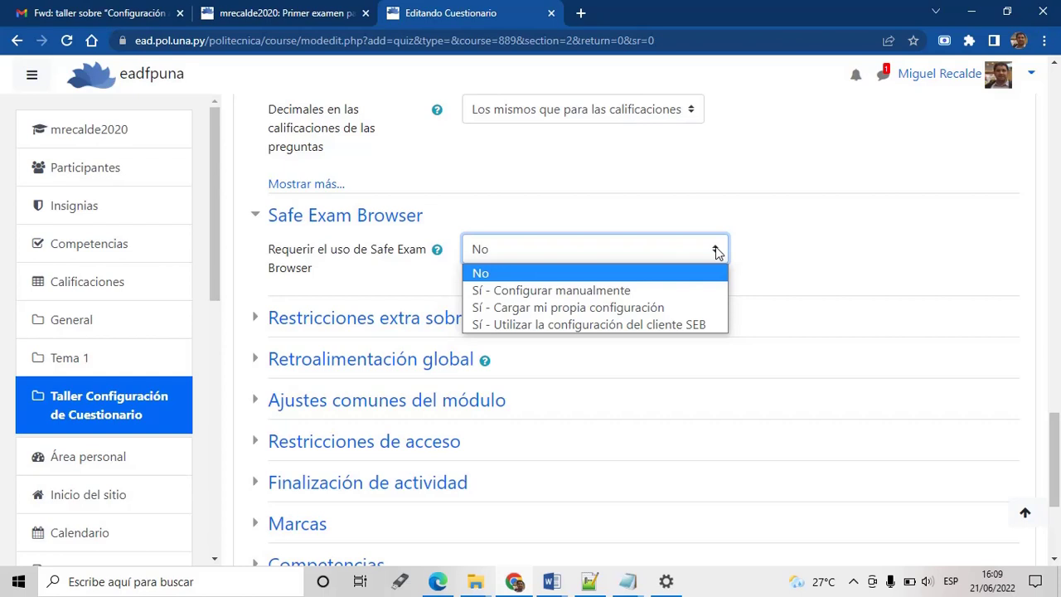
{"action": "left_click", "coordinate": [630, 292]}
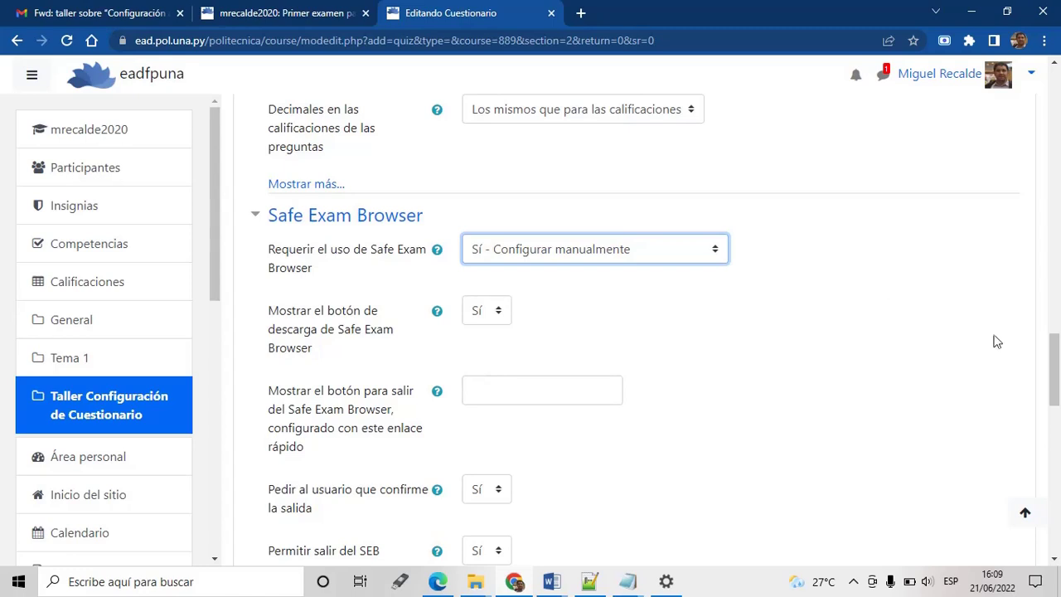
Step: Look through the Safe Exam Browser options and expand the Restricciones extra sobre los intentos and Retroalimentación global sections
{"action": "left_click_drag", "start_coordinate": [1057, 361], "coordinate": [1056, 384]}
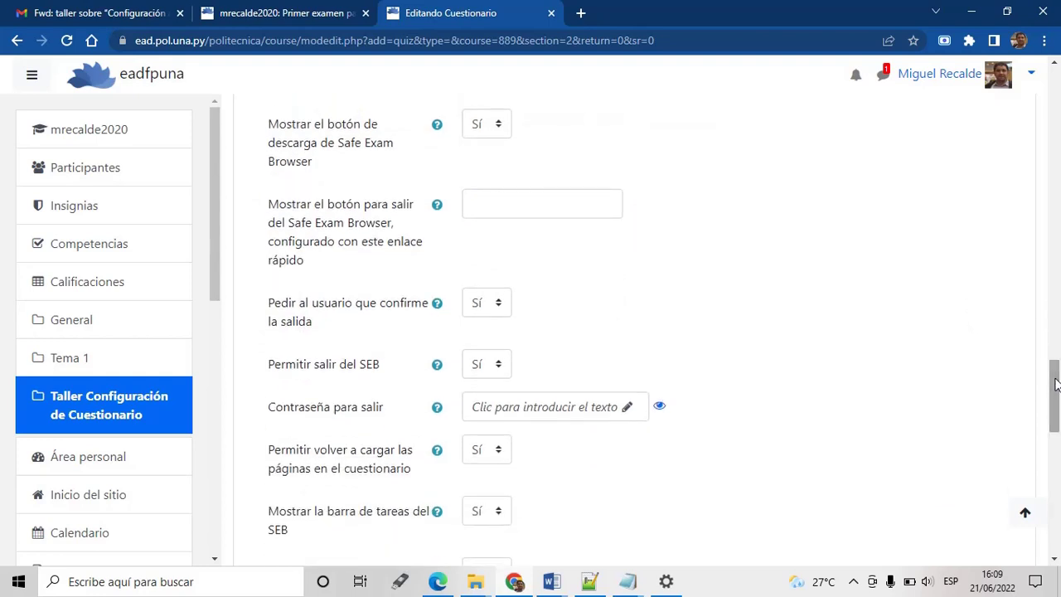
{"action": "left_click_drag", "start_coordinate": [1057, 384], "coordinate": [1055, 466]}
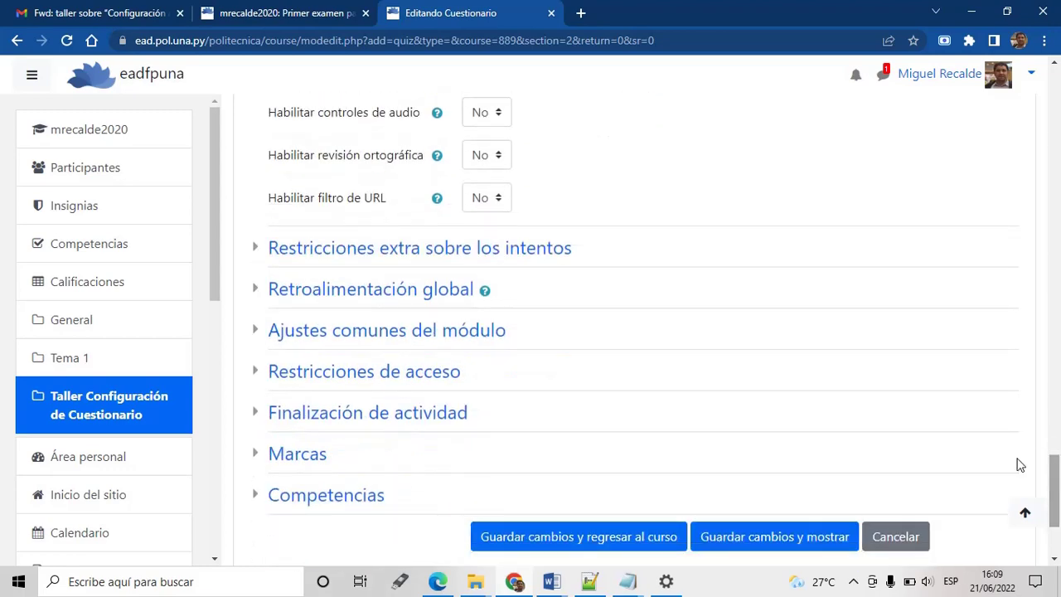
{"action": "left_click", "coordinate": [438, 250]}
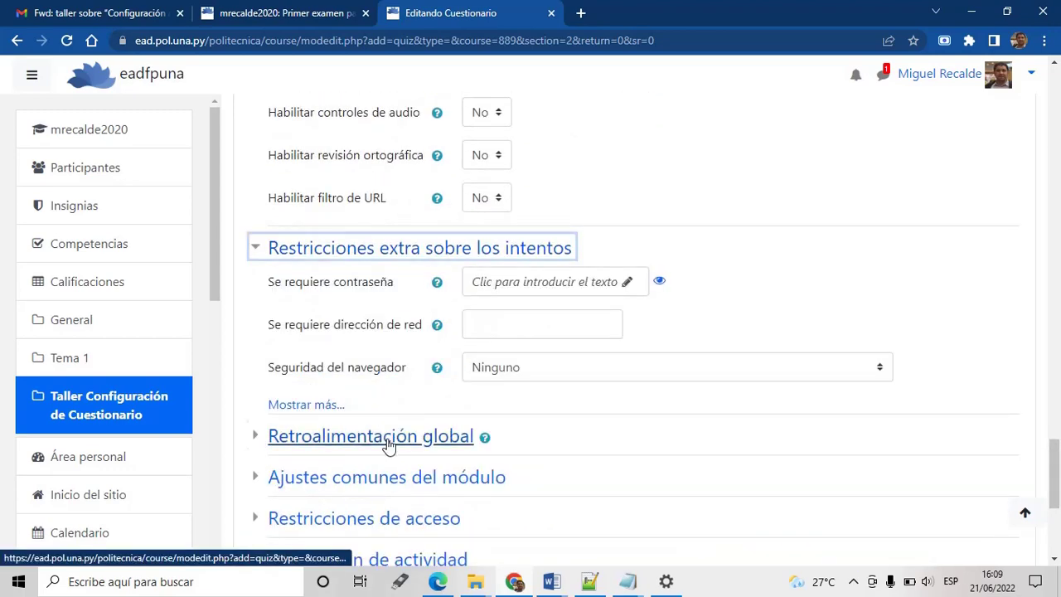
{"action": "left_click", "coordinate": [440, 439]}
Step: Save the quiz settings, display the quiz and view its availability summary
{"action": "left_click_drag", "start_coordinate": [1057, 448], "coordinate": [1055, 530]}
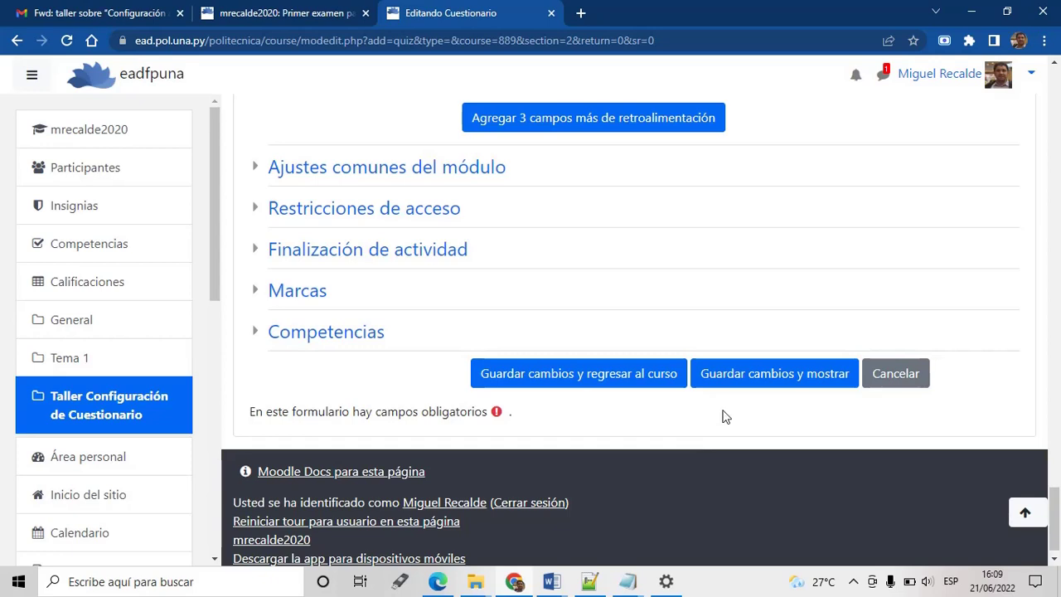
{"action": "left_click", "coordinate": [742, 385]}
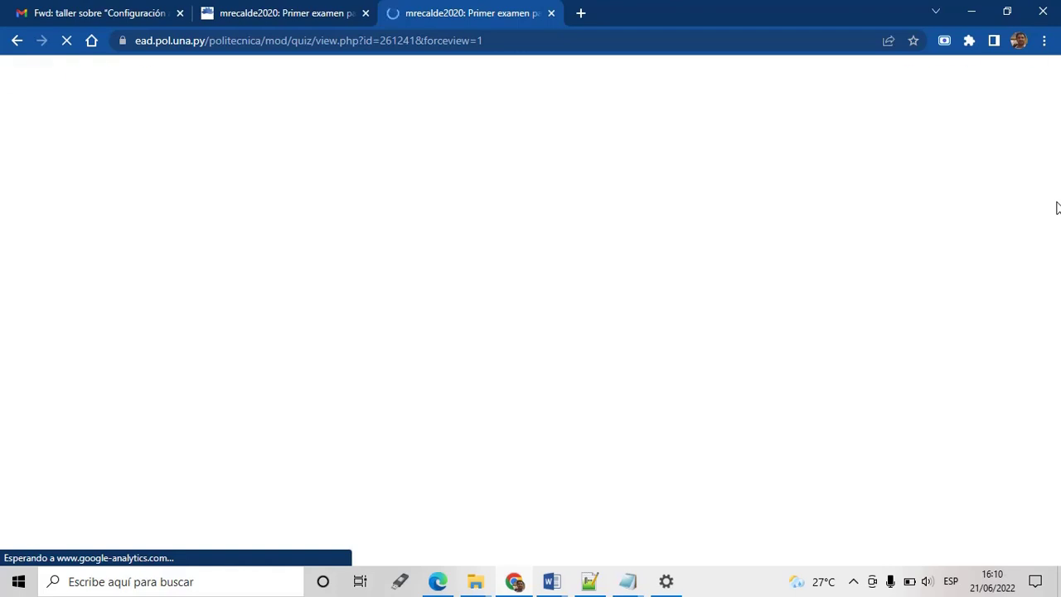
{"action": "left_click_drag", "start_coordinate": [1056, 207], "coordinate": [1059, 437]}
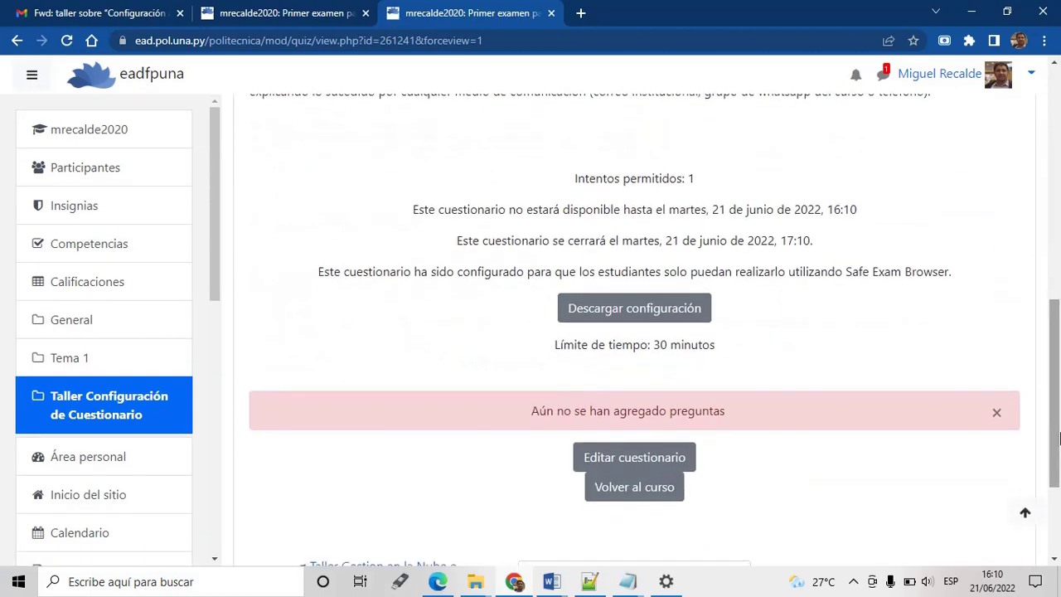